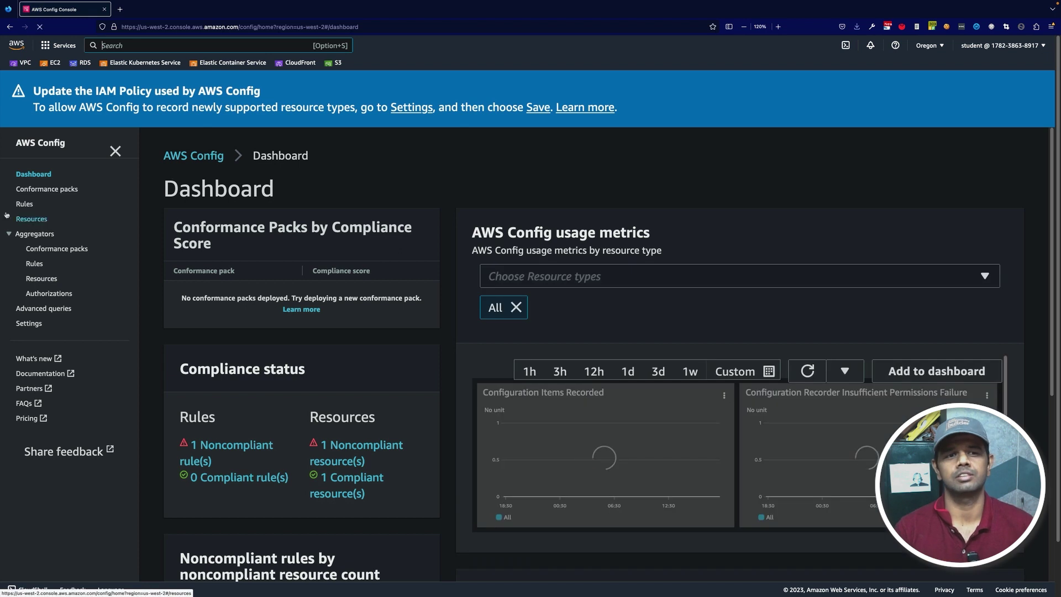
Open the AWS Config rules list and start adding a new rule of the AWS managed type.
left_click(25, 204)
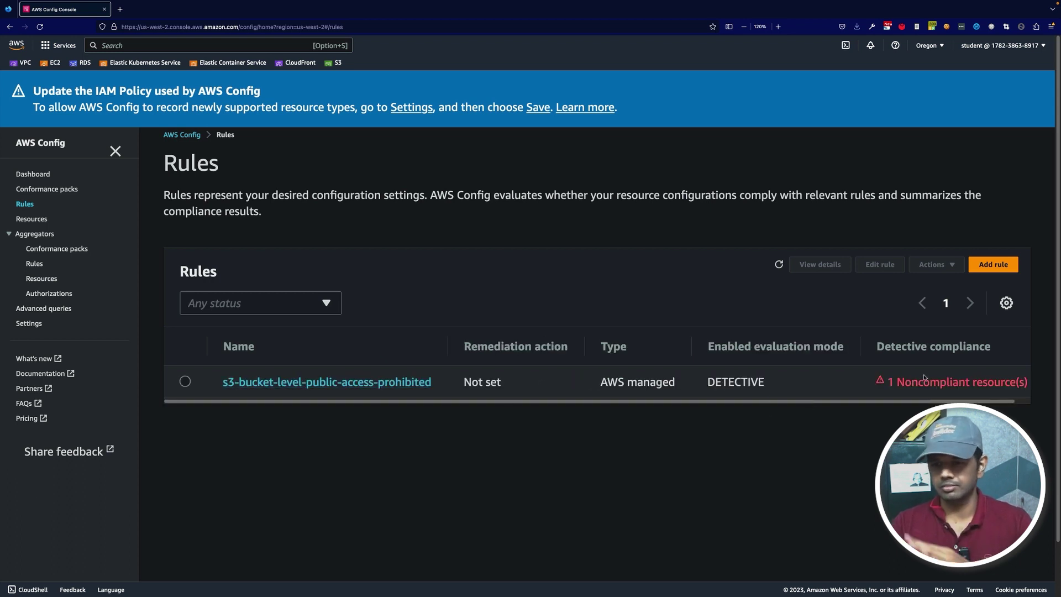
left_click(994, 267)
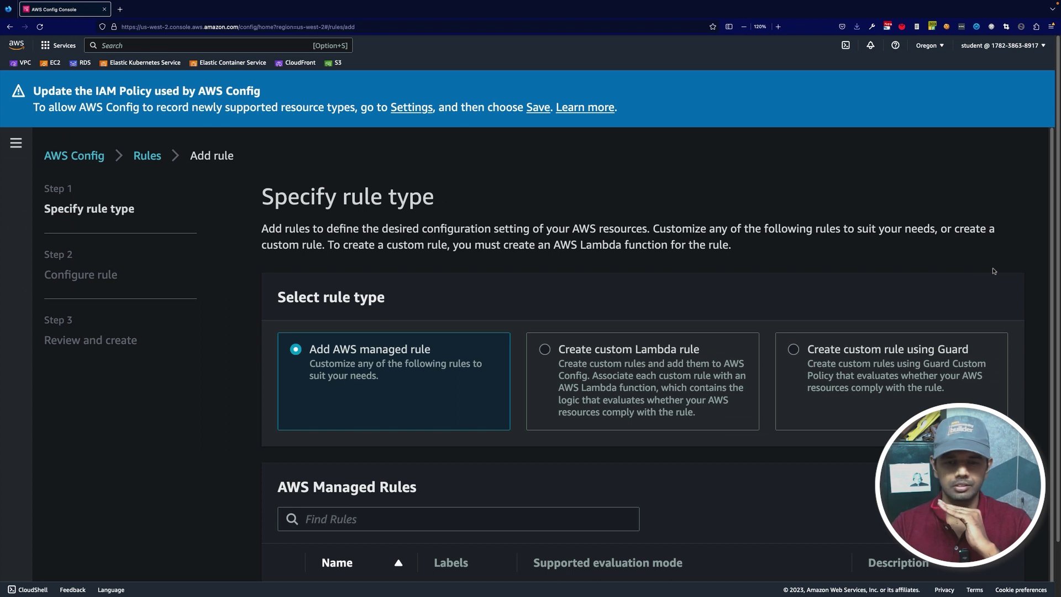
scroll(501, 382, "down", 3)
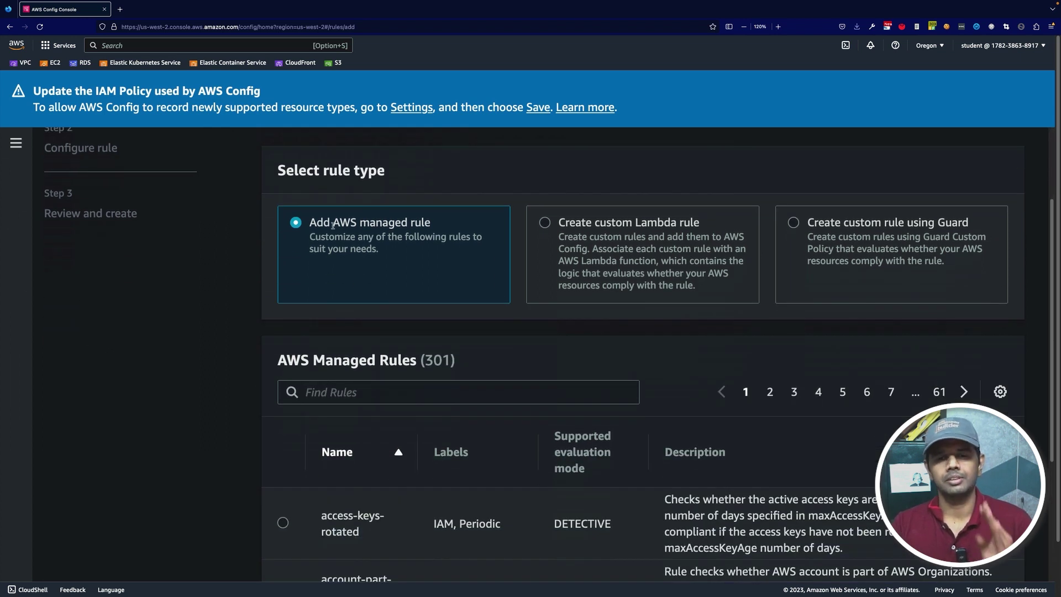
Search the AWS managed rules for "waf" and look through the matching rules.
left_click(333, 394)
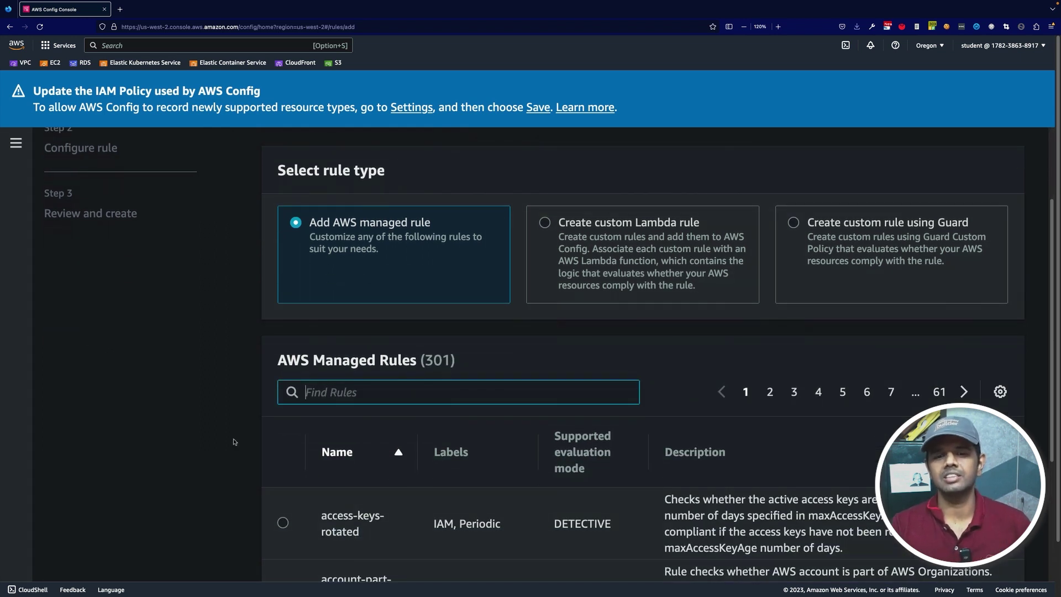
scroll(236, 440, "down", 1)
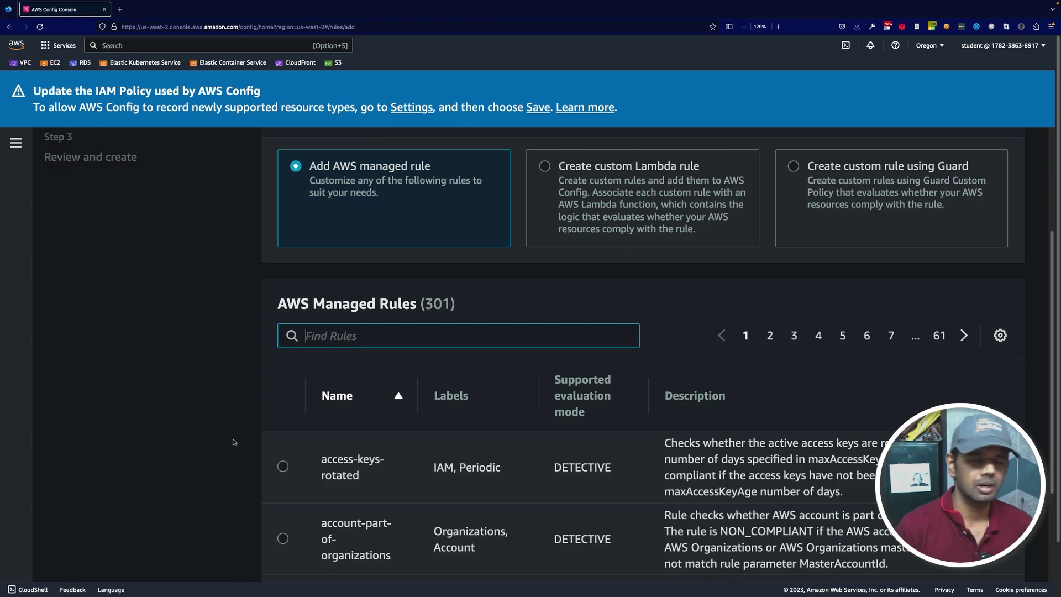
type("waf")
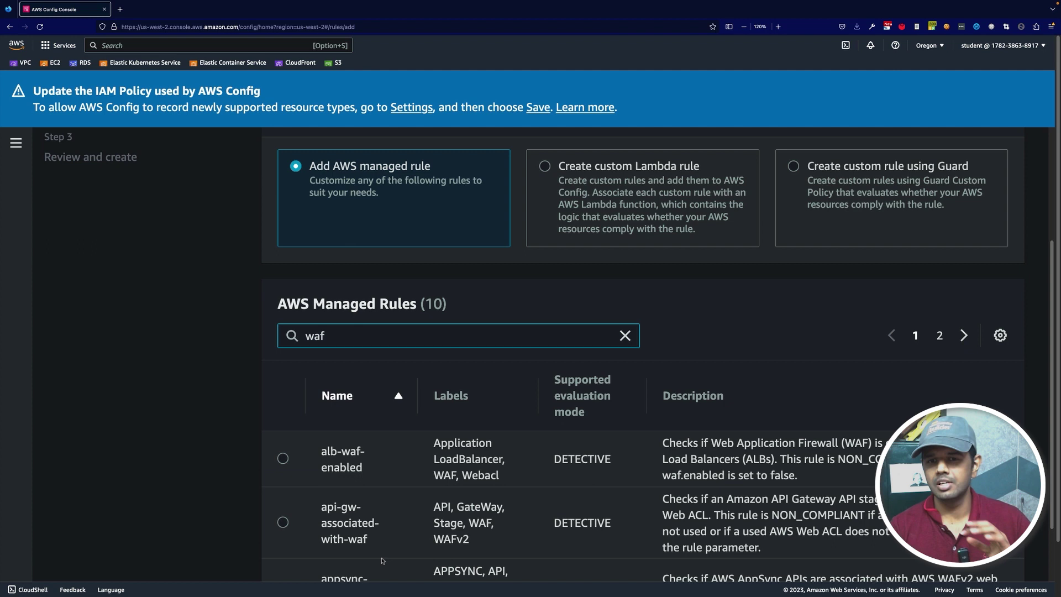
scroll(349, 541, "down", 2)
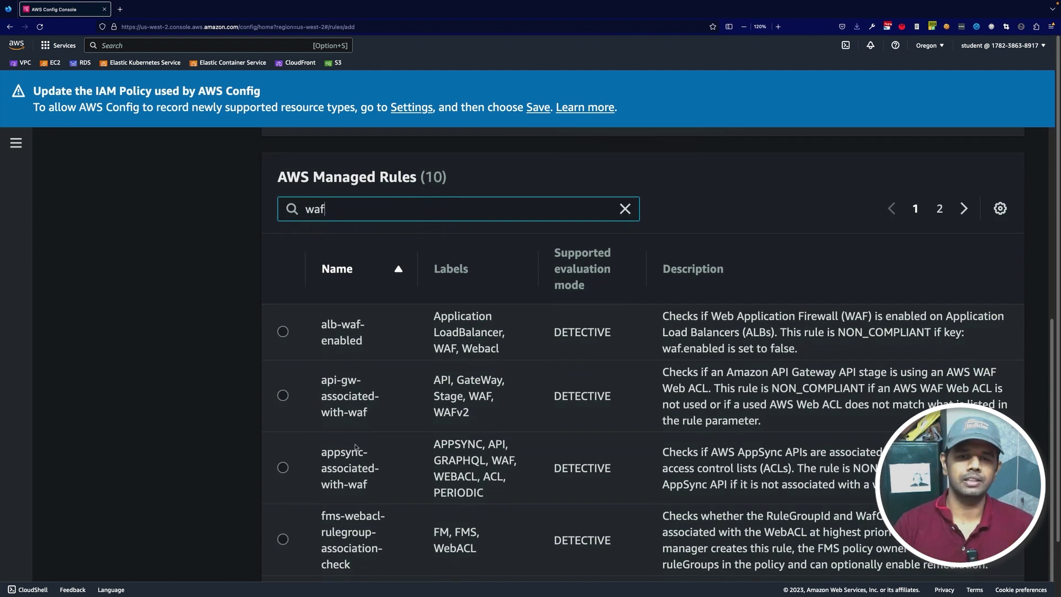
scroll(372, 440, "down", 1)
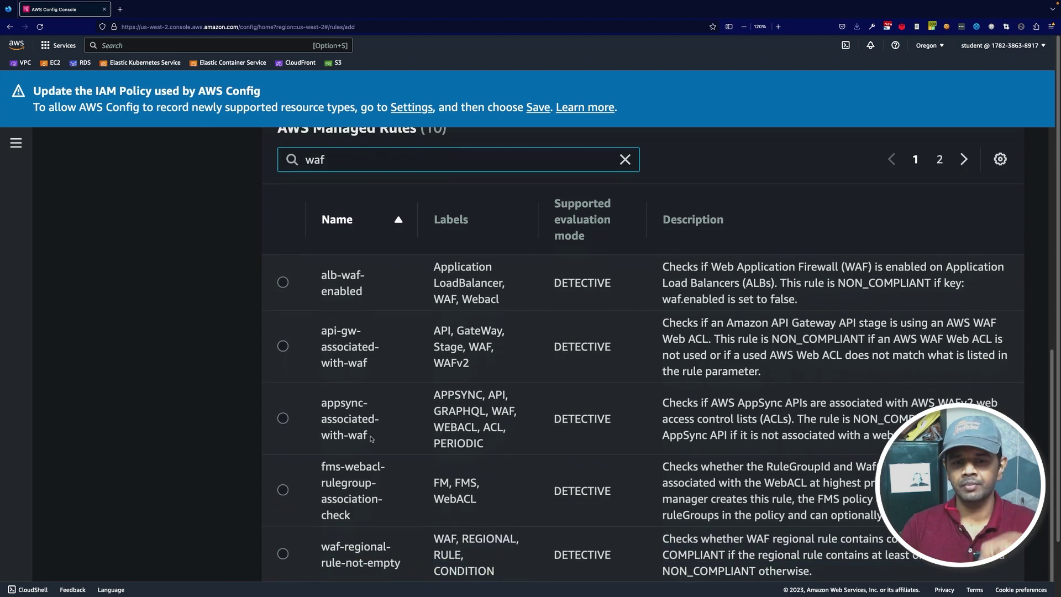
Replace the managed rule search with "acm" and review the certificate-related rules.
left_click_drag(341, 162, 291, 158)
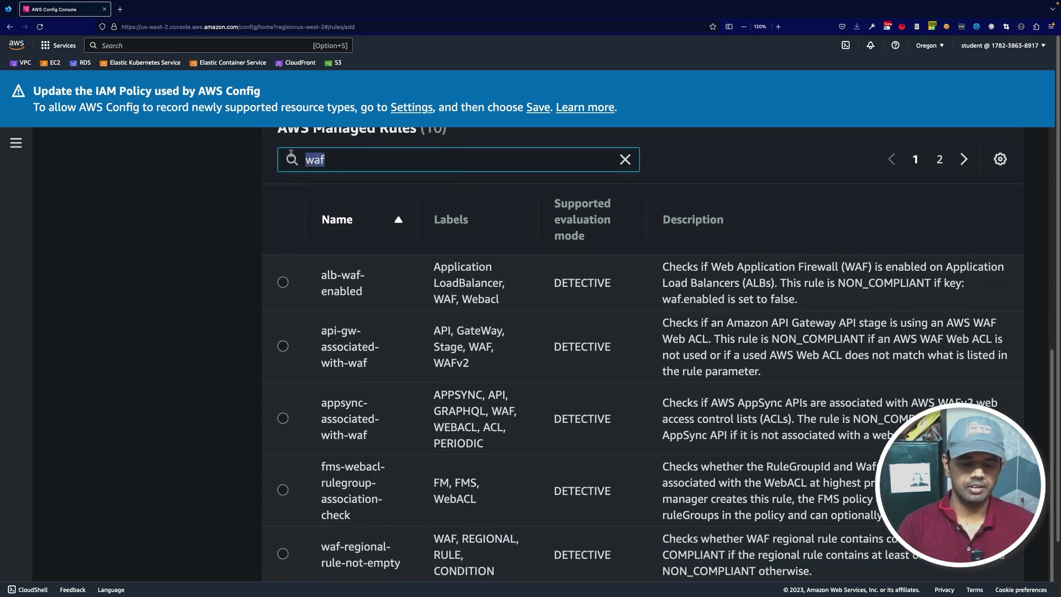
key("BackSpace")
type("acm")
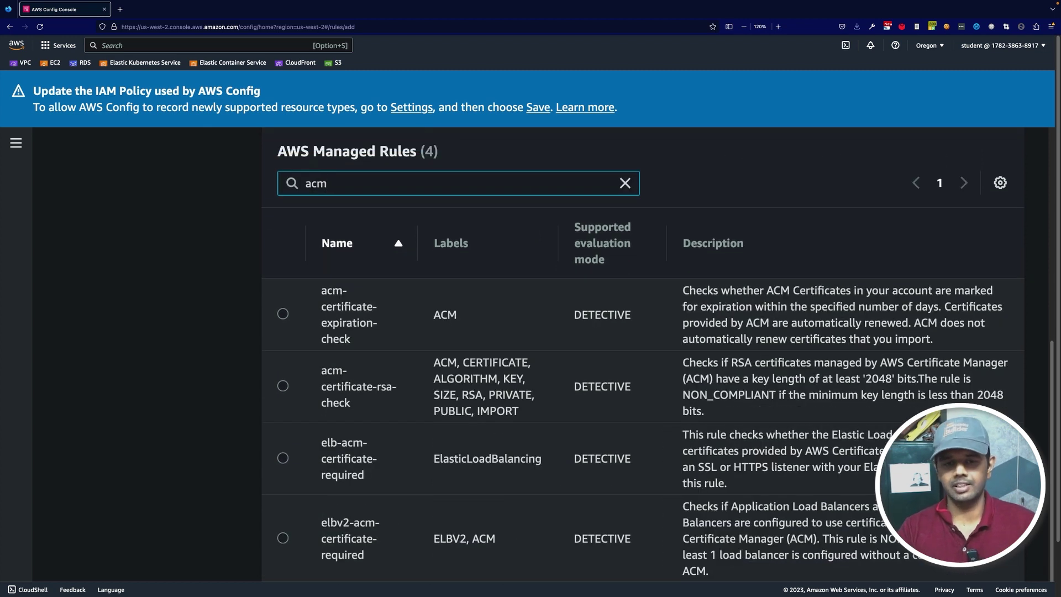
scroll(398, 342, "down", 1)
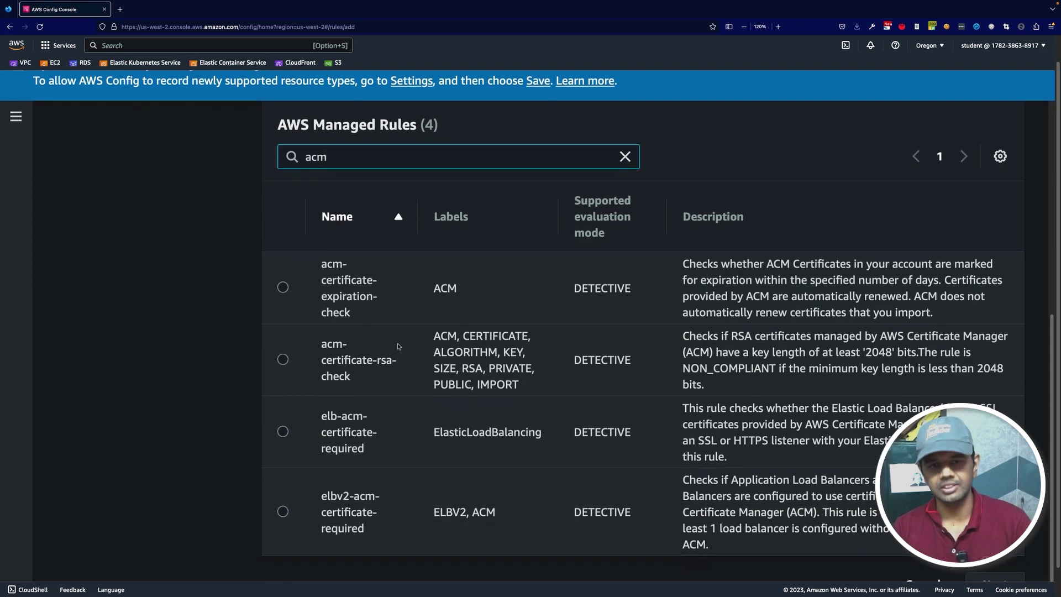
Filter the AWS managed rules by "s3" and read the first page of rule descriptions.
left_click_drag(335, 156, 279, 143)
key("BackSpace")
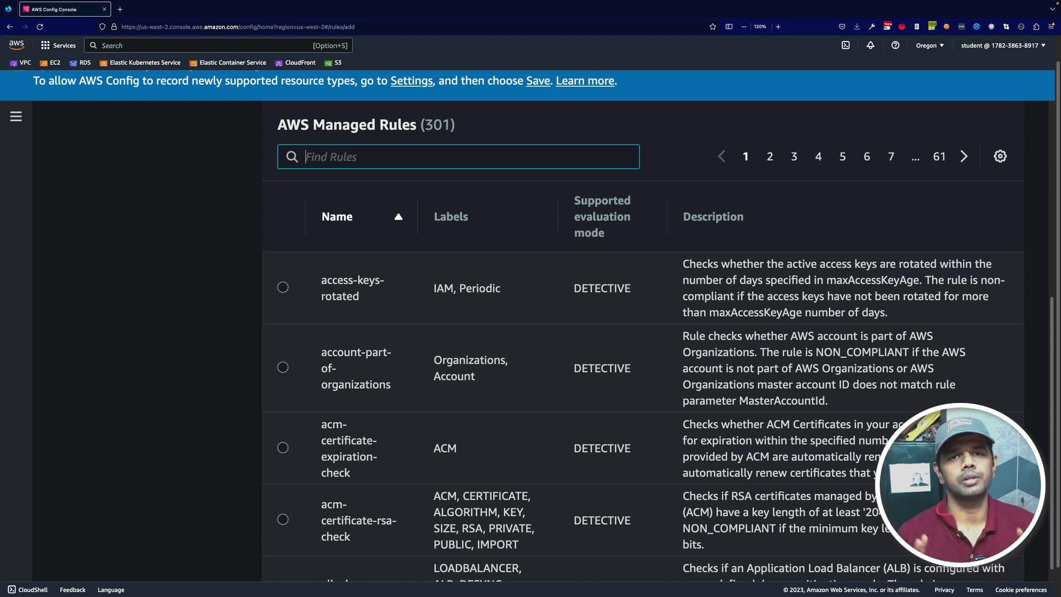
type("s3")
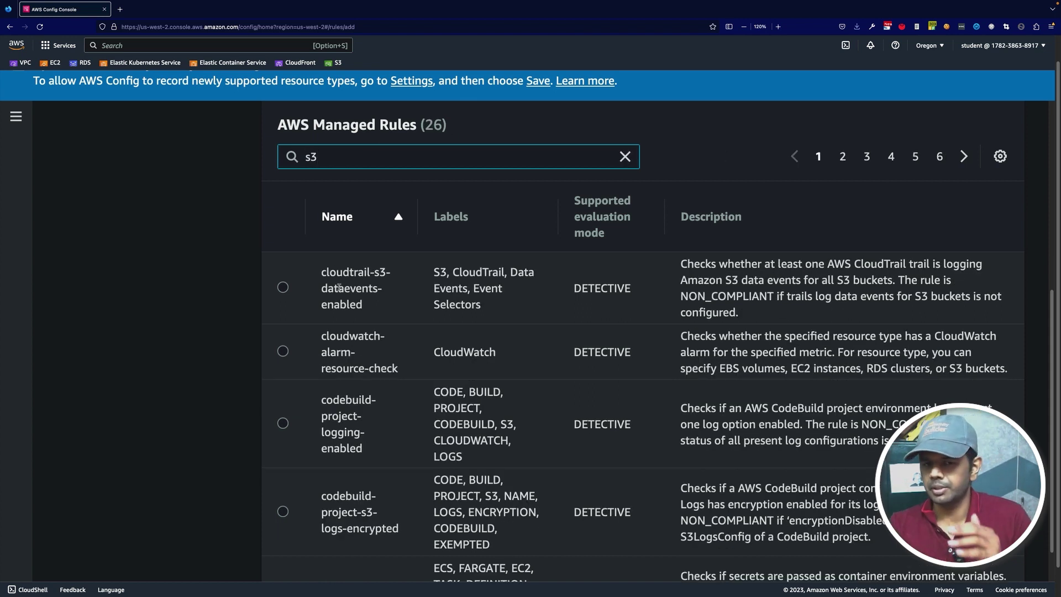
scroll(338, 287, "down", 1)
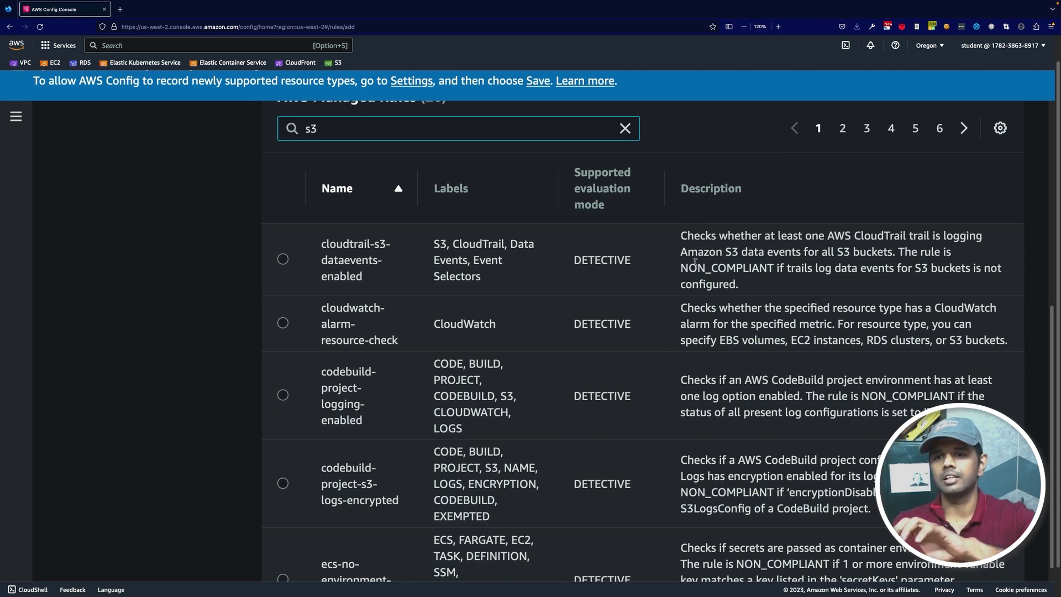
left_click_drag(680, 270, 771, 268)
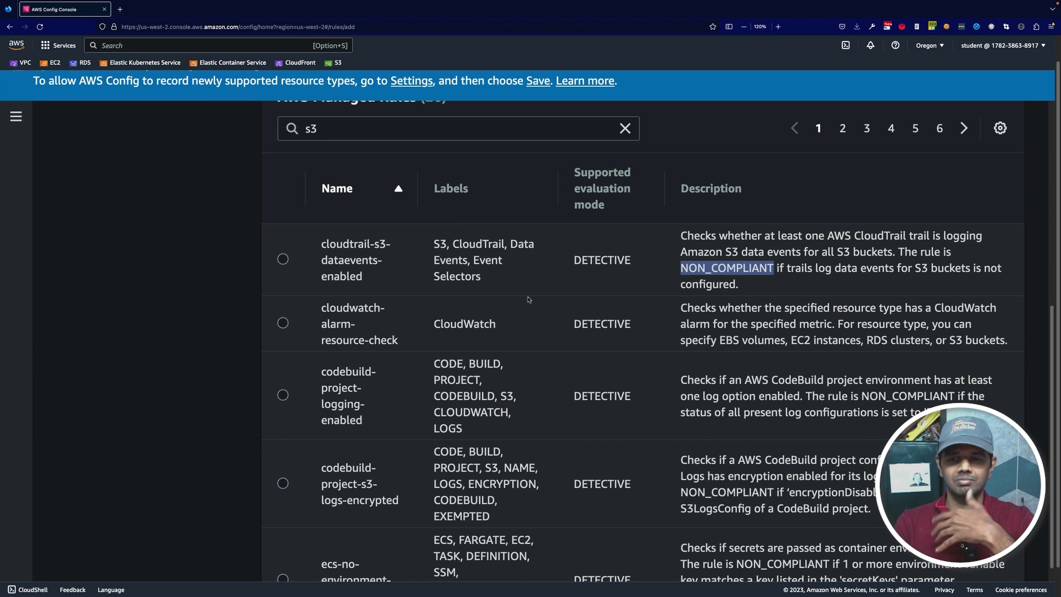
scroll(645, 312, "down", 1)
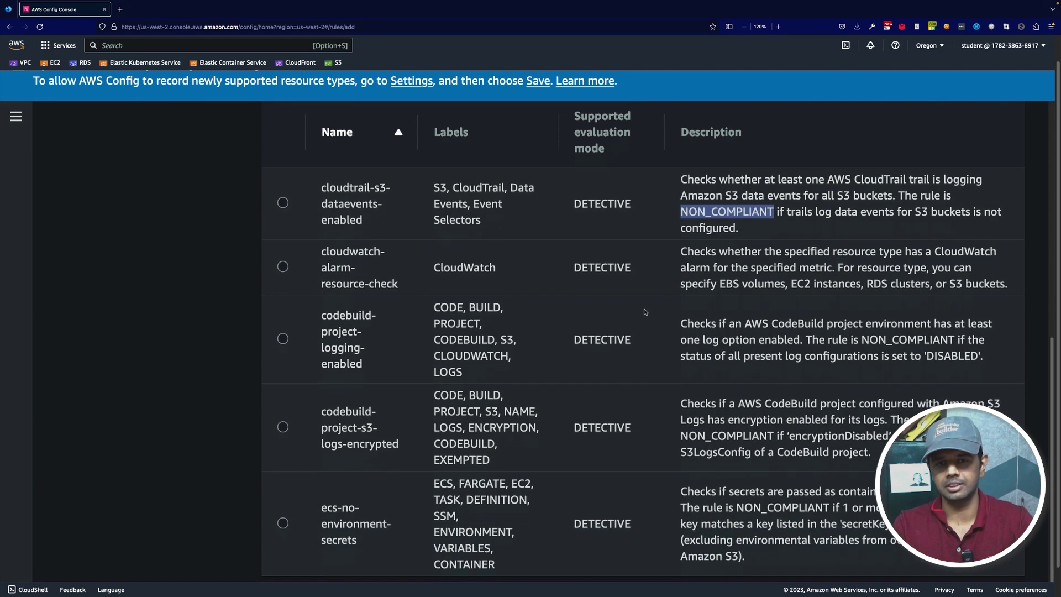
Select the s3-account-level-public-access-blocks rule on page 2 of the S3 results.
scroll(707, 250, "up", 5)
left_click(843, 340)
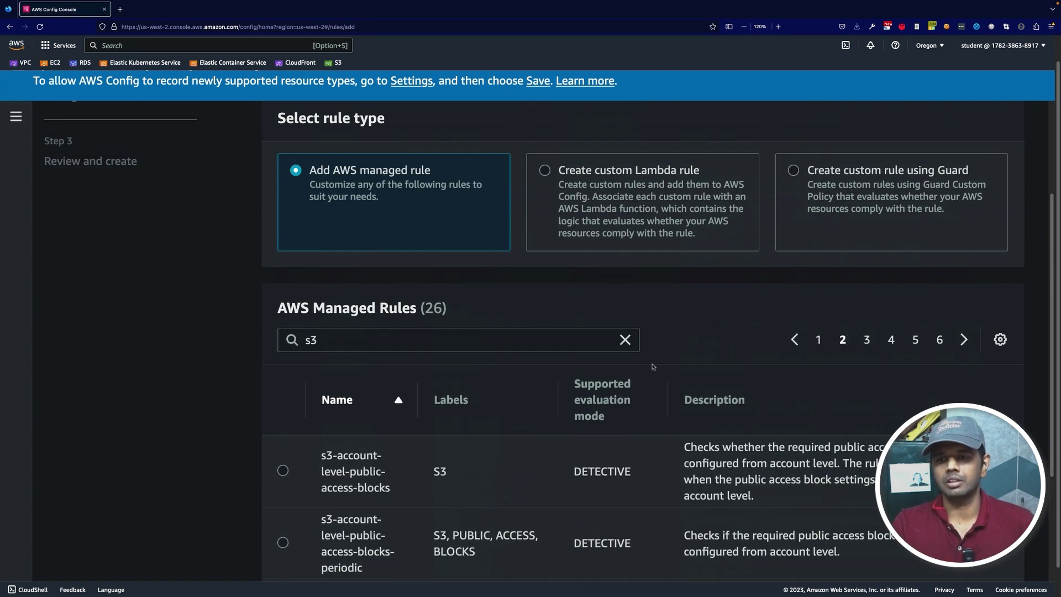
scroll(208, 367, "down", 1)
left_click(283, 444)
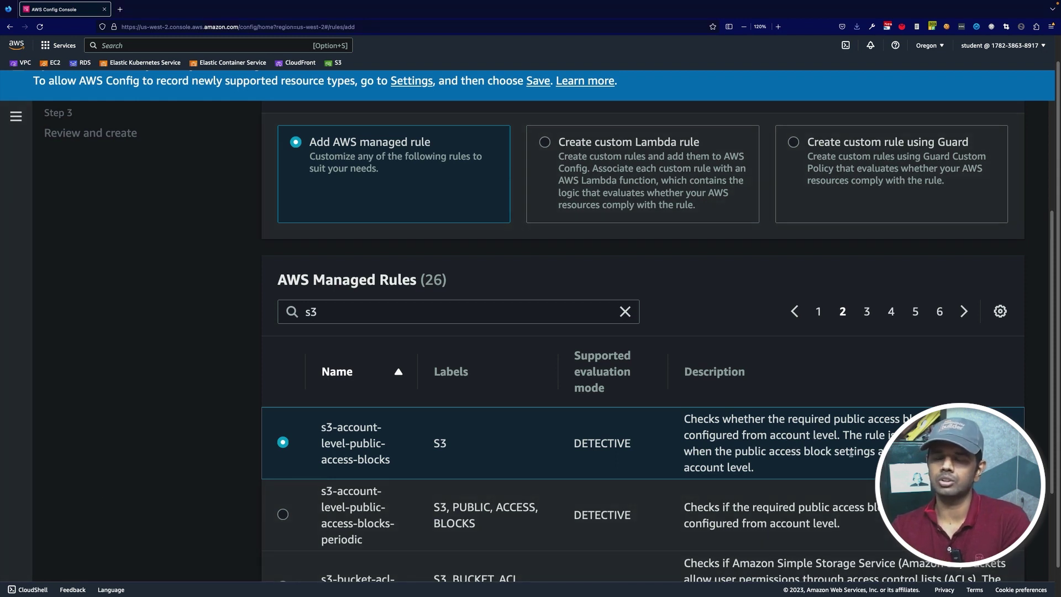
Select the s3-bucket-acl-prohibited rule instead and read through the neighbouring S3 rule descriptions.
scroll(379, 442, "down", 1)
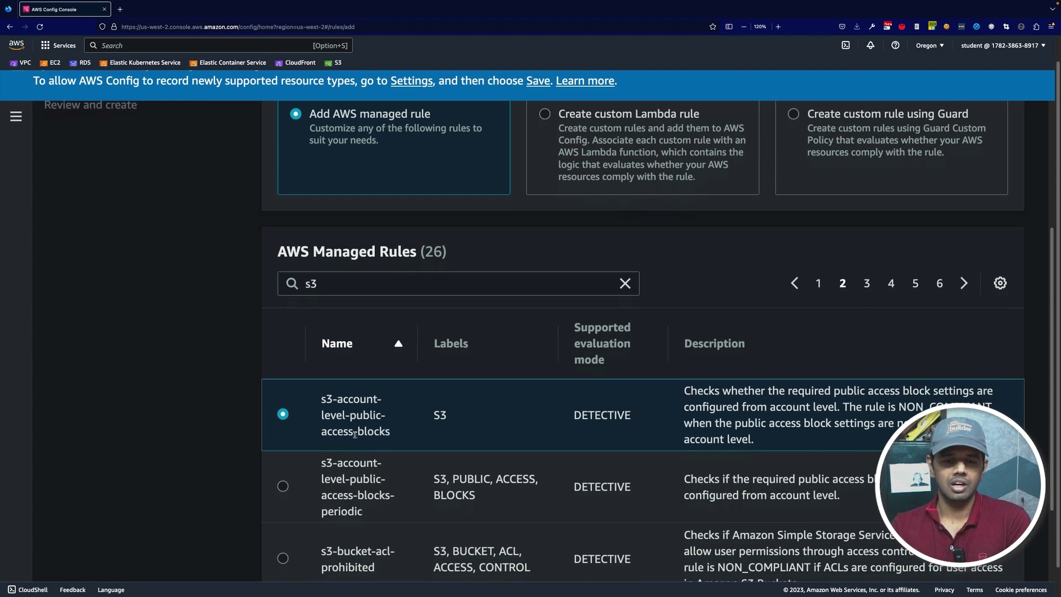
scroll(348, 439, "down", 2)
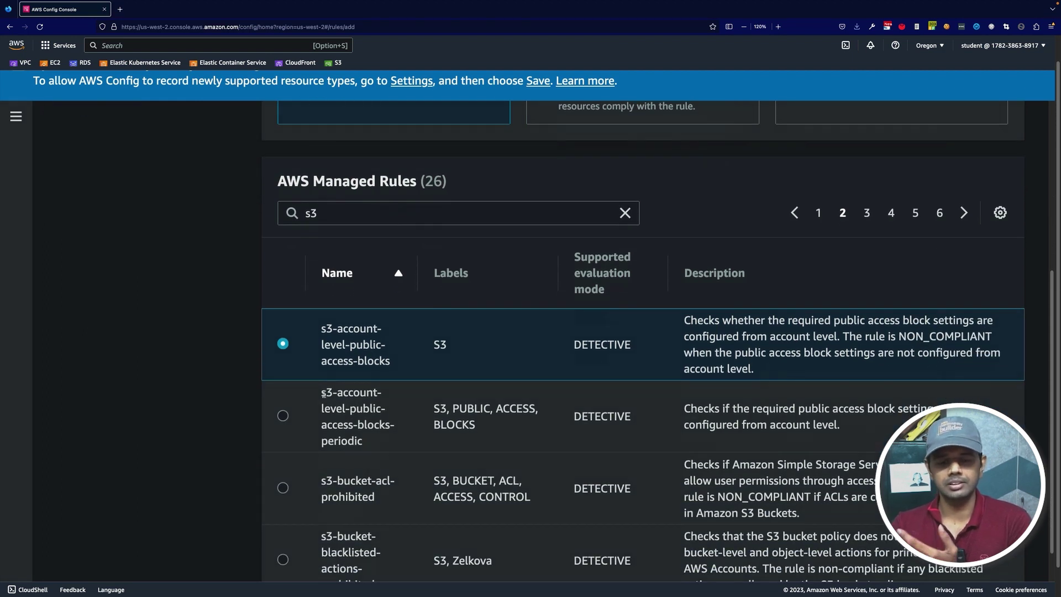
scroll(345, 451, "down", 1)
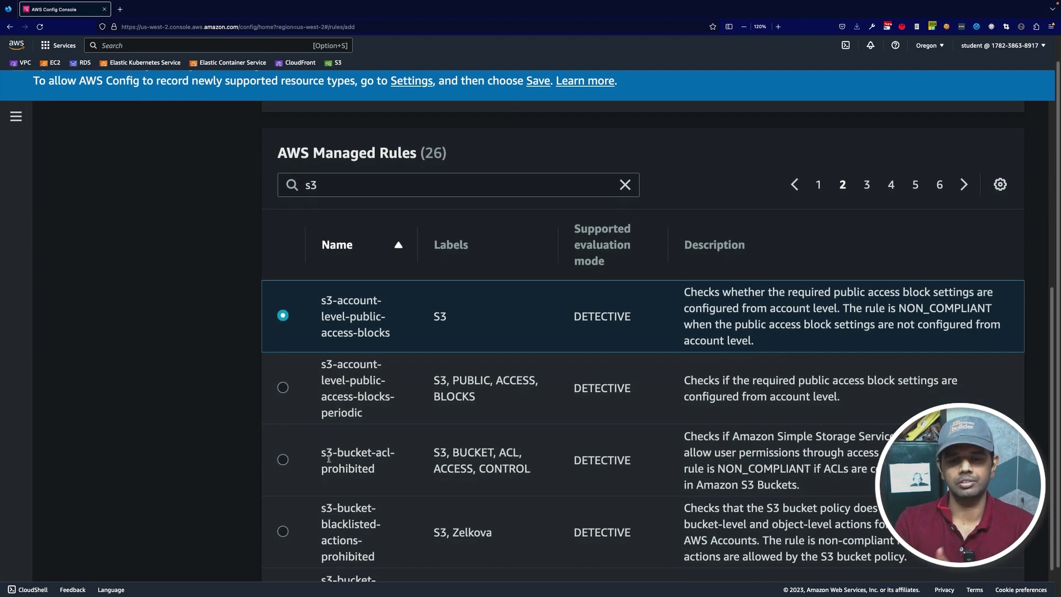
left_click_drag(323, 453, 362, 468)
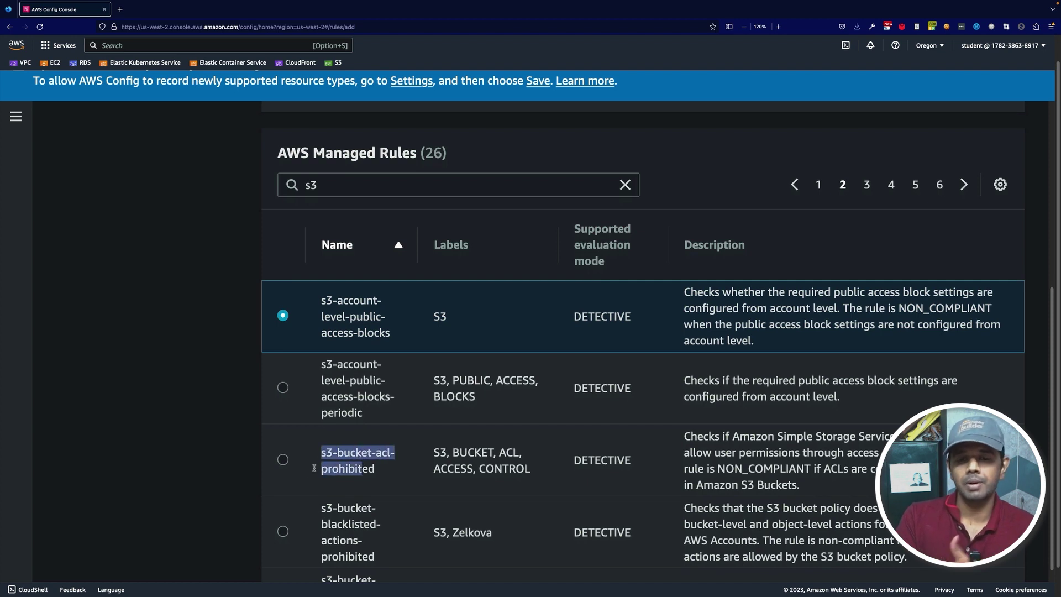
left_click(283, 460)
scroll(346, 480, "down", 2)
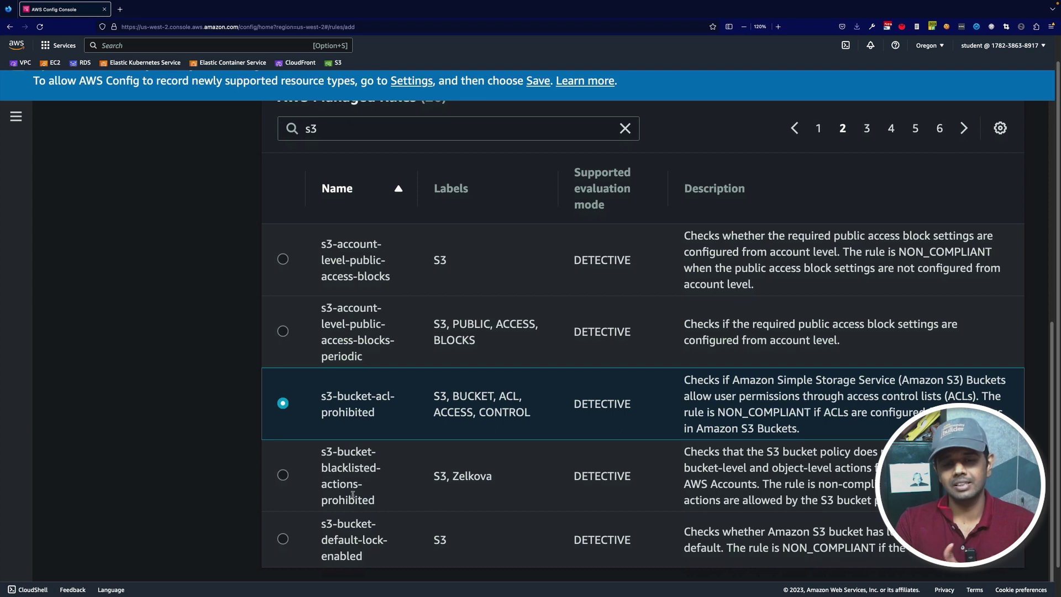
scroll(354, 497, "down", 1)
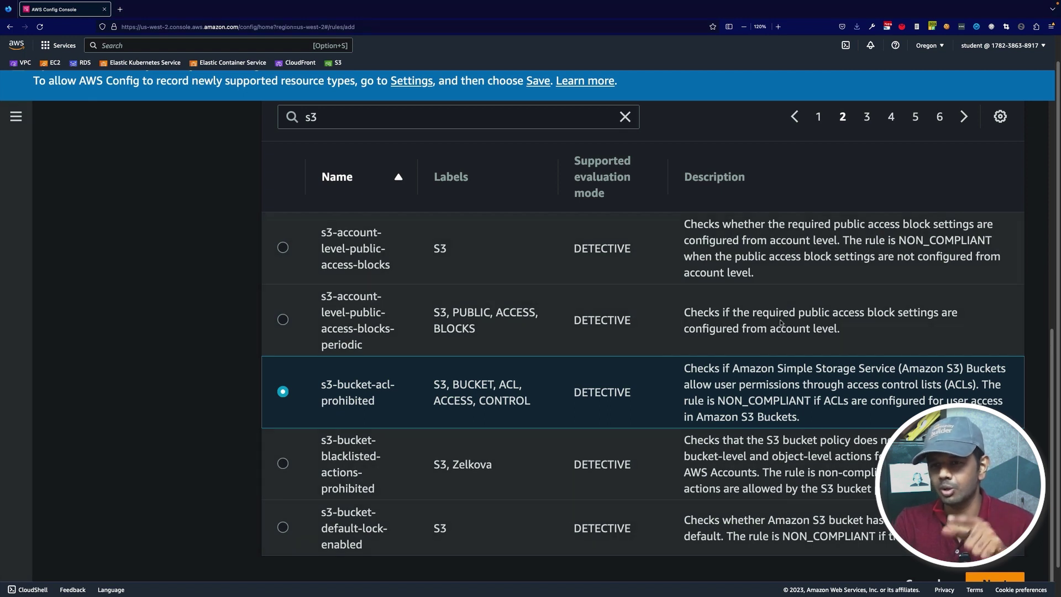
scroll(780, 322, "up", 2)
scroll(717, 392, "down", 2)
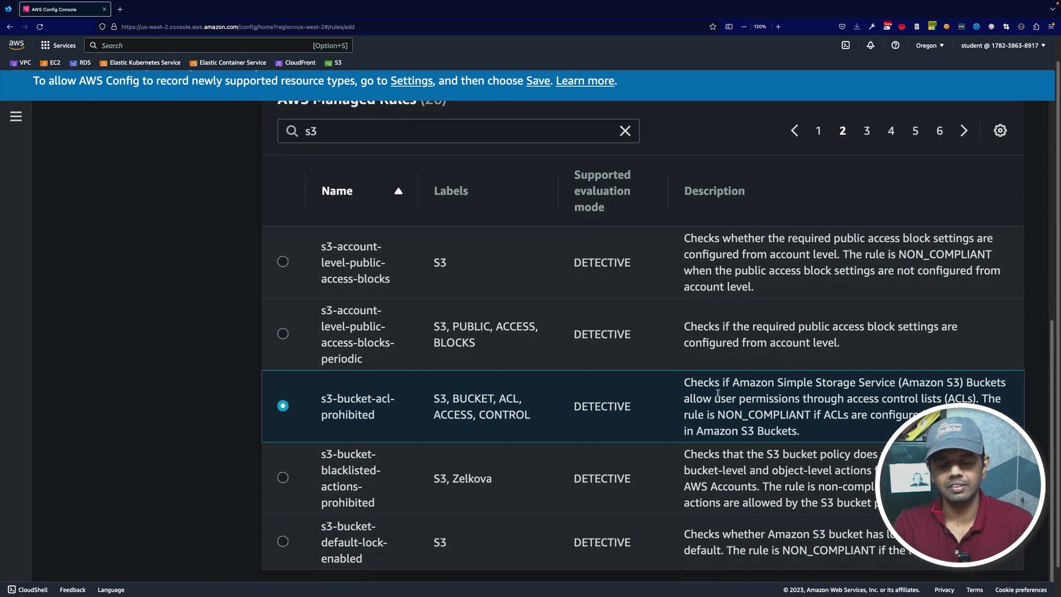
scroll(639, 424, "down", 1)
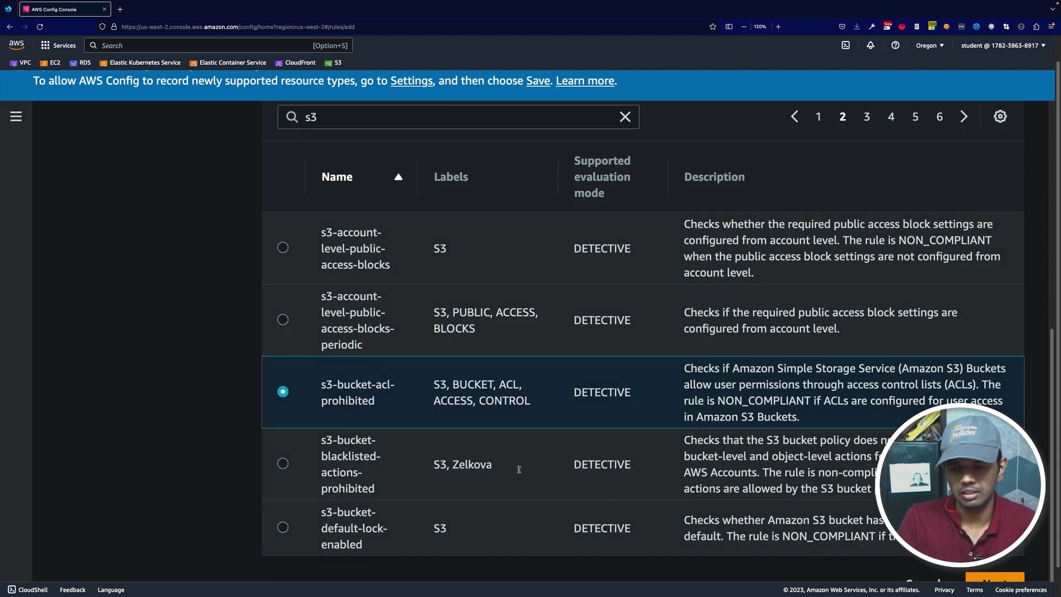
Choose the s3-bucket-level-public-access-prohibited rule on page 3 of the results and continue to its configuration.
left_click(866, 117)
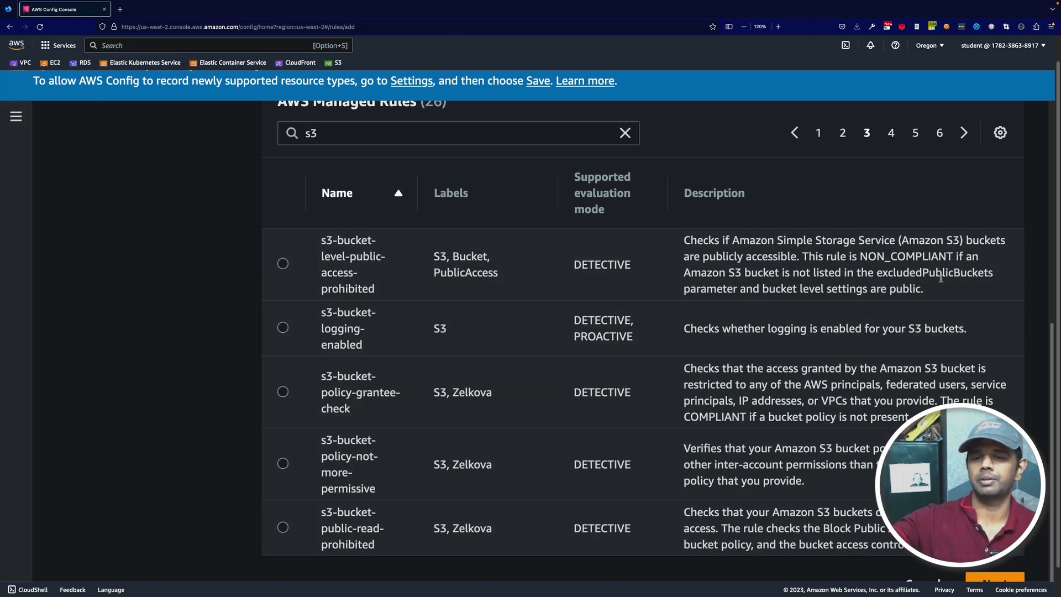
left_click(460, 233)
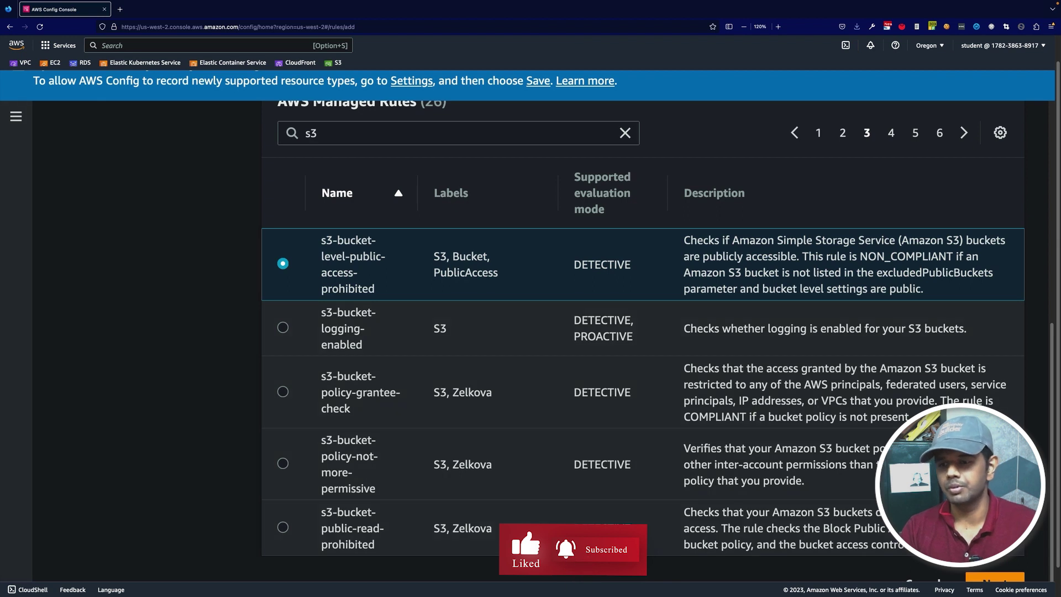
scroll(528, 529, "down", 1)
left_click(994, 550)
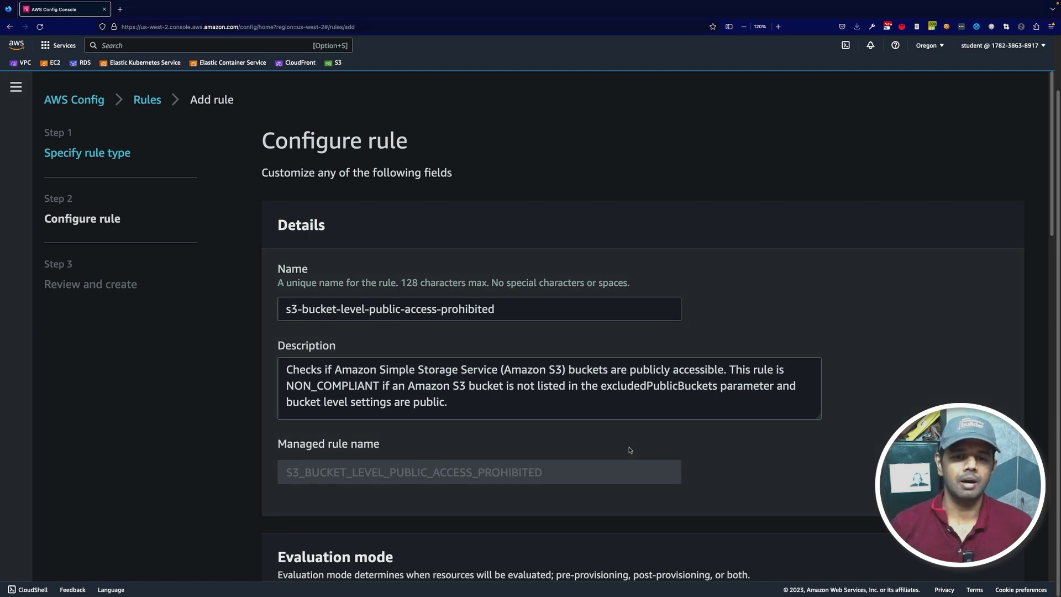
Review the rule's evaluation mode, trigger type, scope of changes, resource settings and the excludedPublicBuckets parameter.
scroll(629, 450, "down", 5)
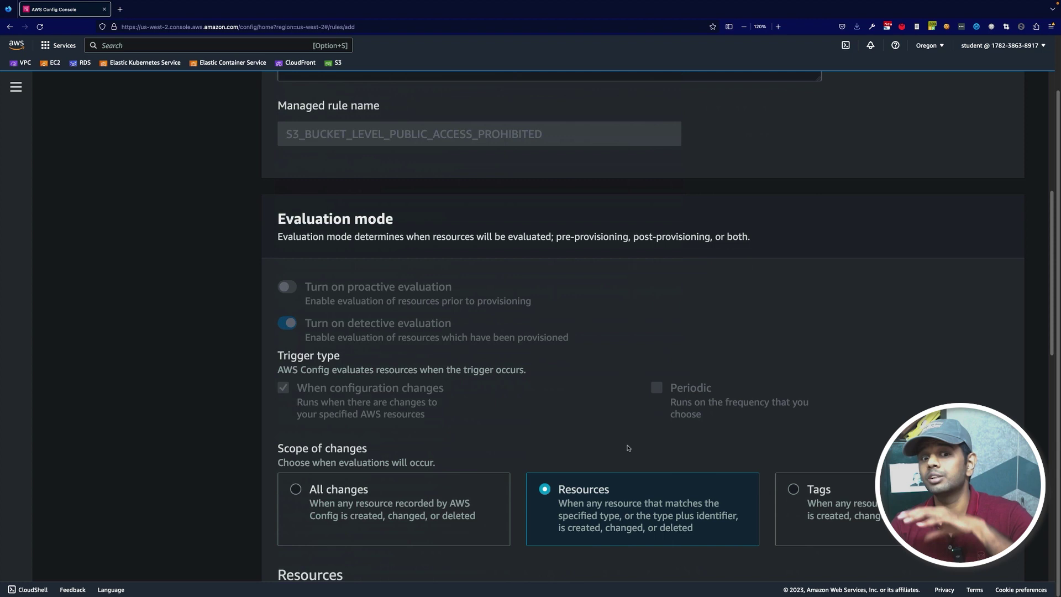
scroll(628, 449, "down", 2)
scroll(483, 483, "down", 1)
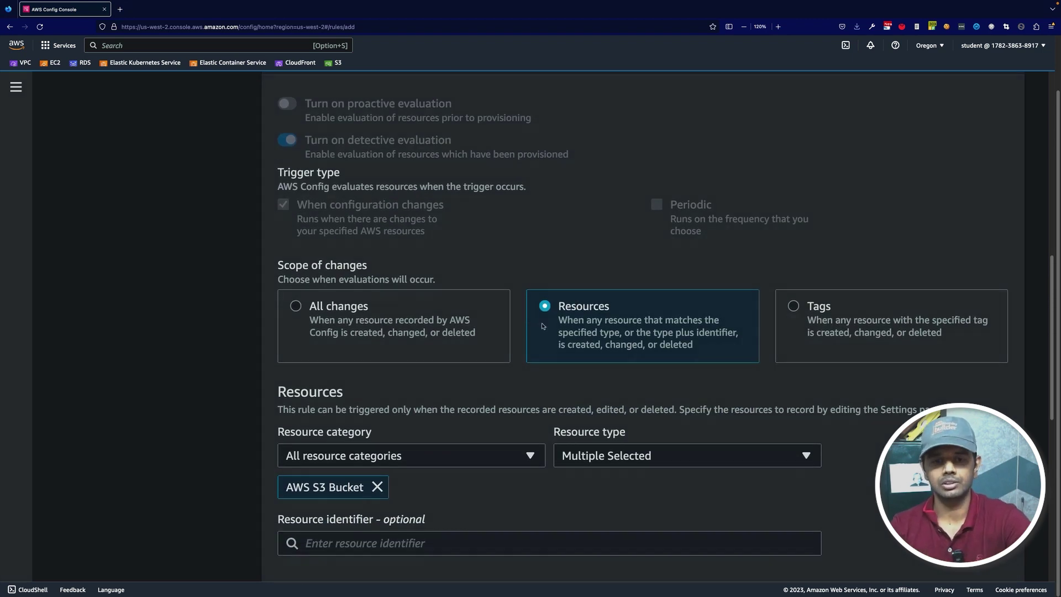
scroll(448, 407, "down", 1)
scroll(442, 427, "down", 1)
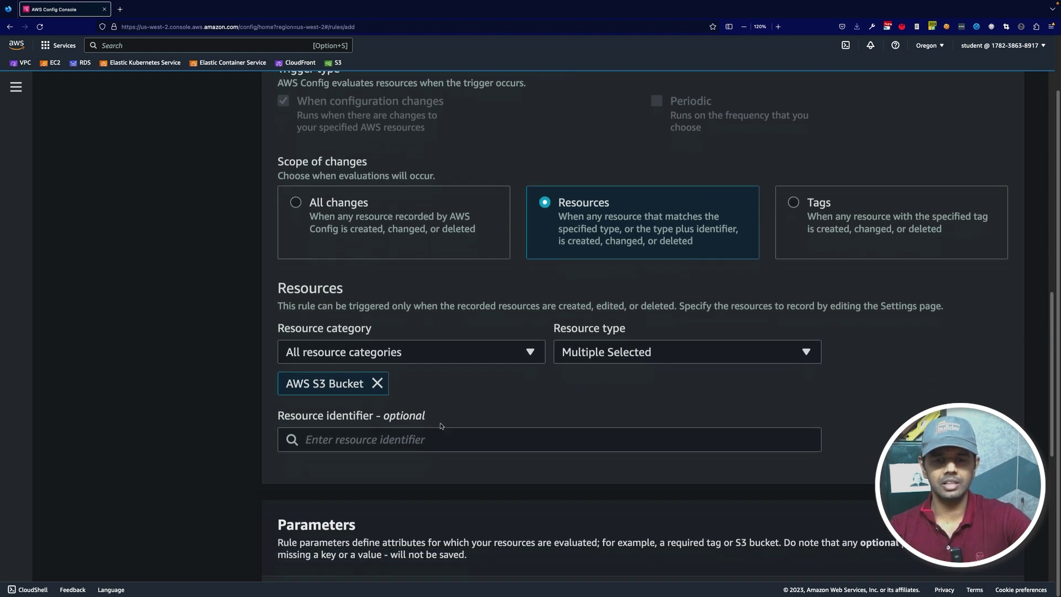
scroll(358, 430, "down", 1)
left_click(345, 335)
scroll(338, 365, "down", 1)
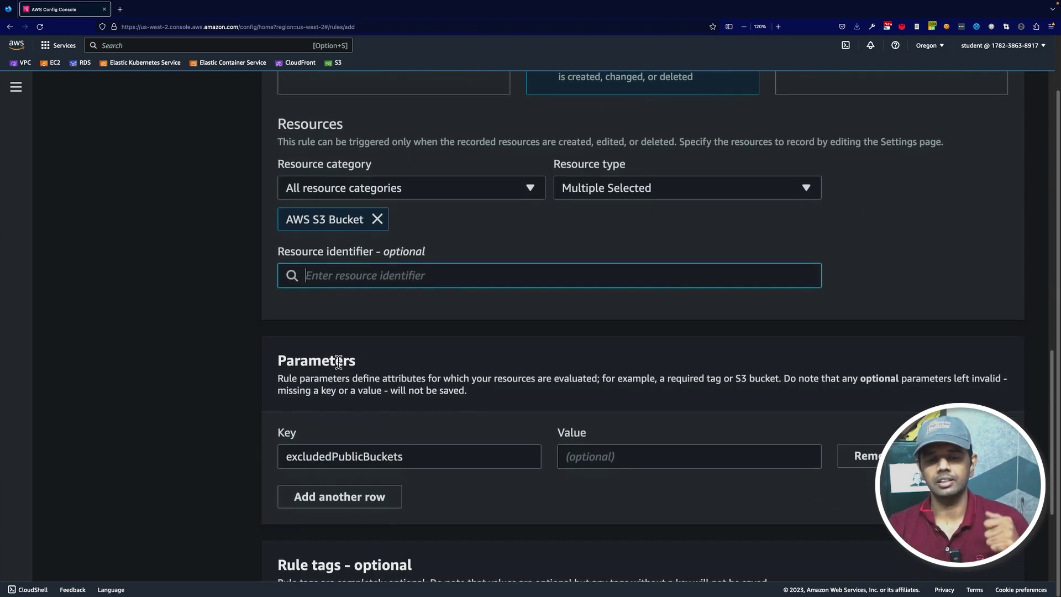
scroll(340, 369, "down", 1)
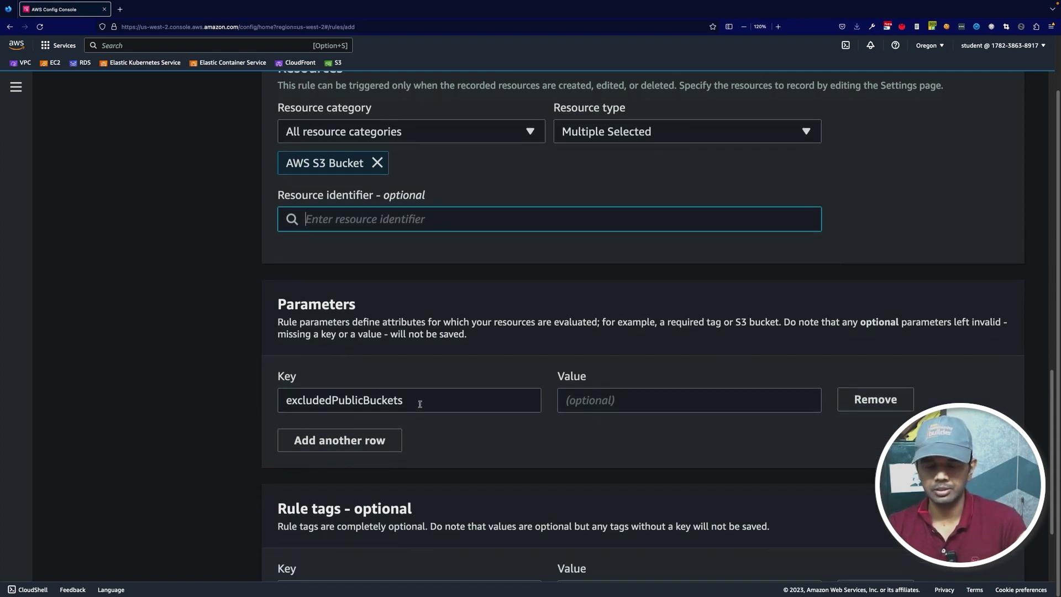
left_click_drag(420, 403, 278, 395)
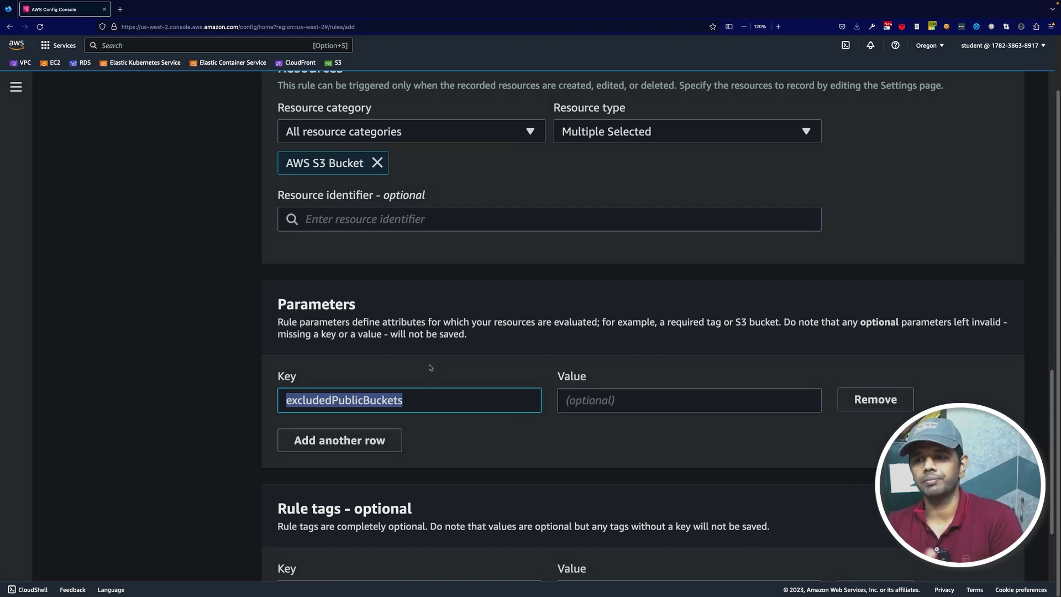
Review the s3-bucket-level-public-access-prohibited rule's trigger type and excludedPublicBuckets parameter on the review page, and try to add the rule.
scroll(451, 412, "down", 3)
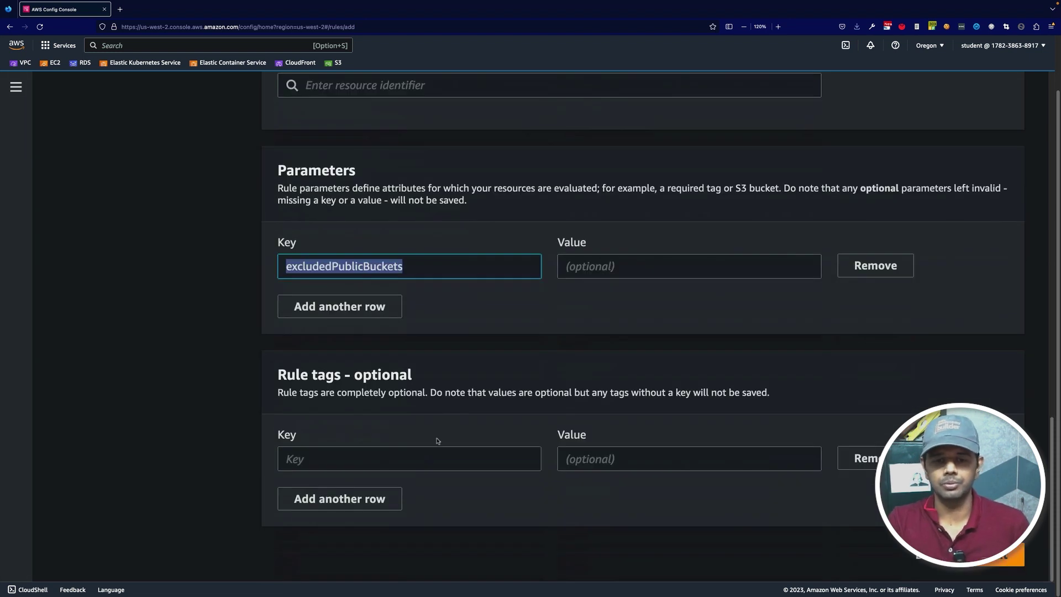
left_click(1006, 562)
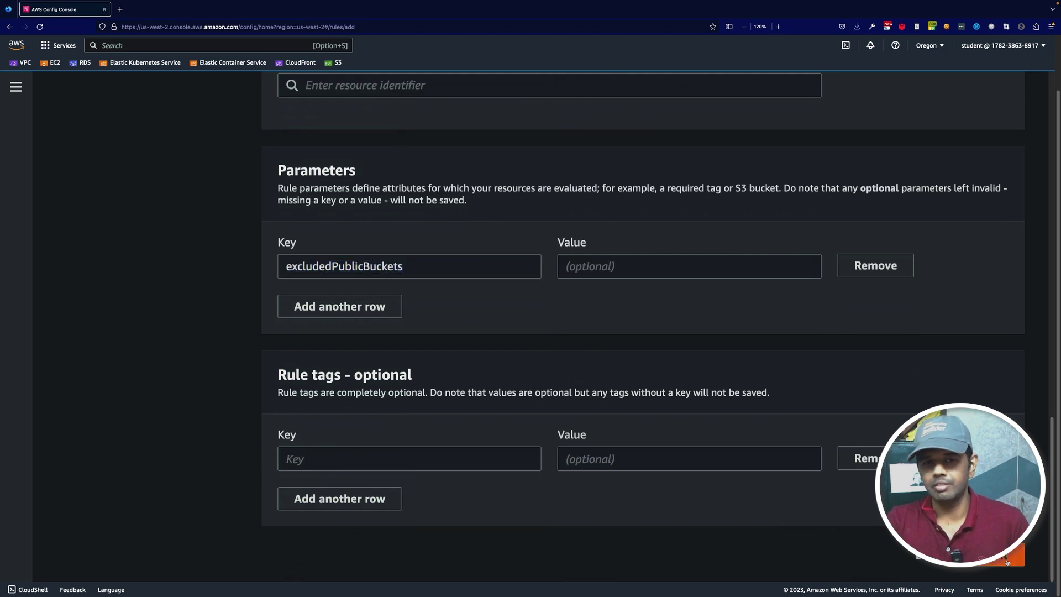
scroll(481, 391, "down", 5)
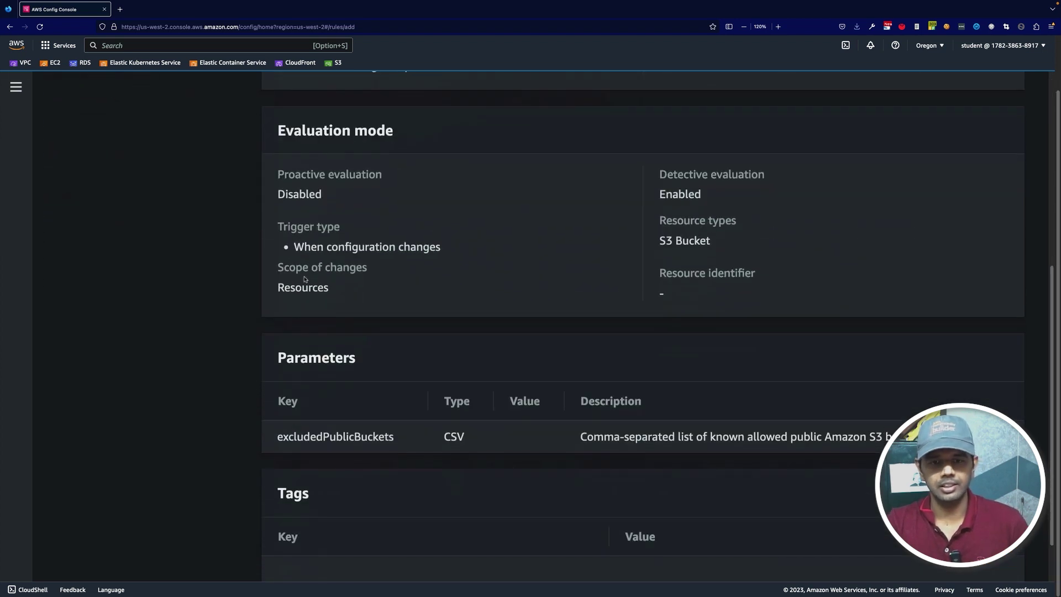
left_click_drag(294, 247, 462, 253)
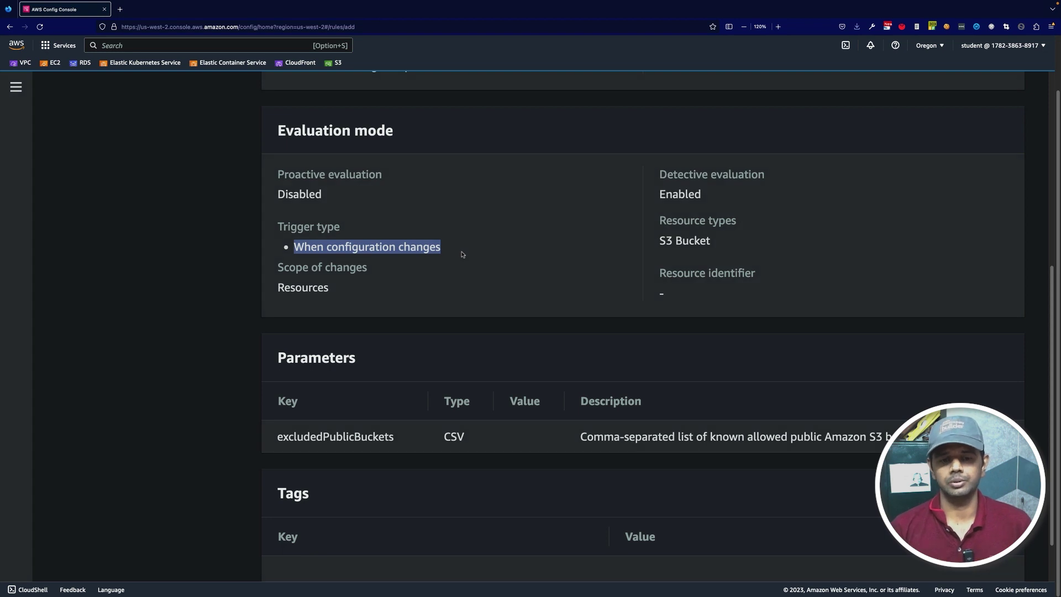
scroll(279, 393, "down", 1)
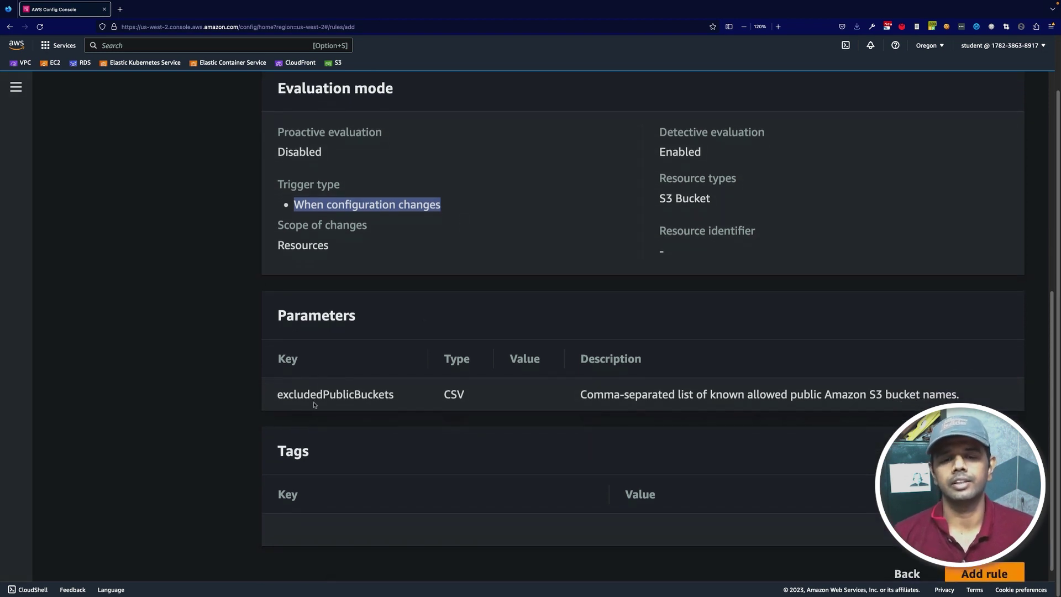
left_click_drag(282, 394, 408, 404)
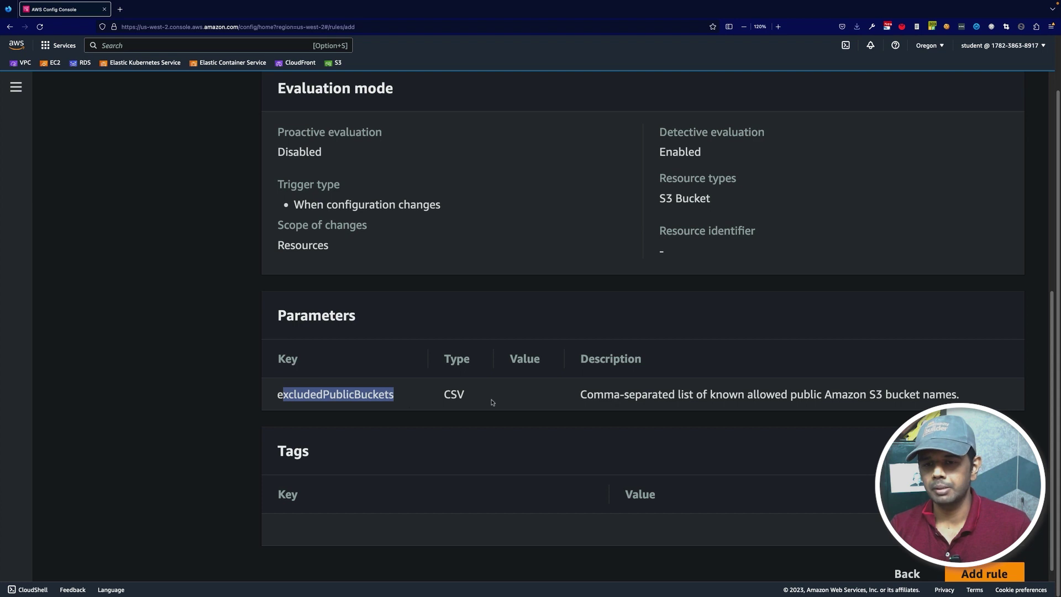
scroll(556, 404, "down", 1)
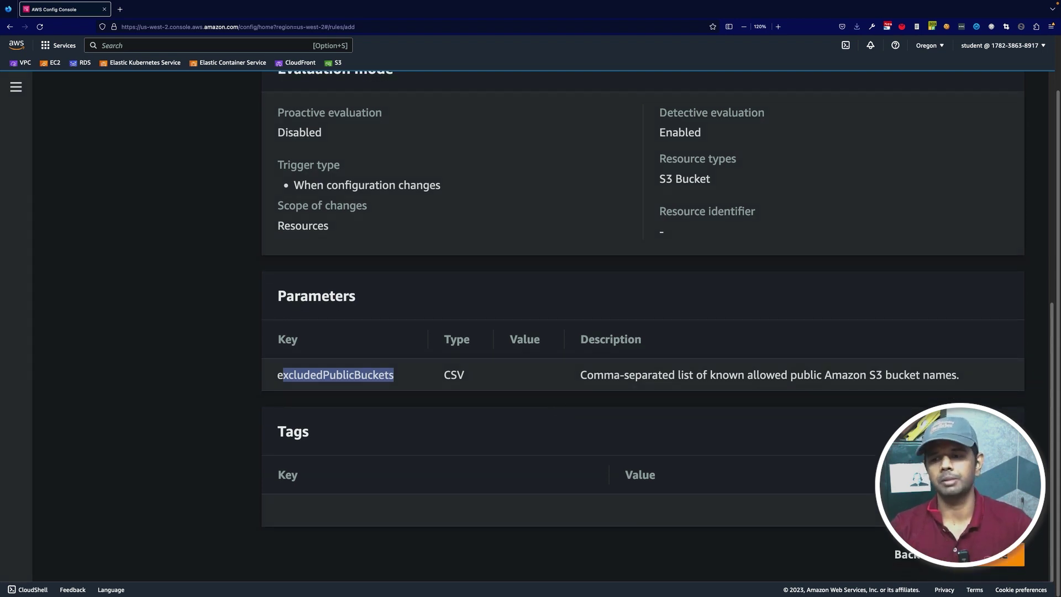
left_click(995, 554)
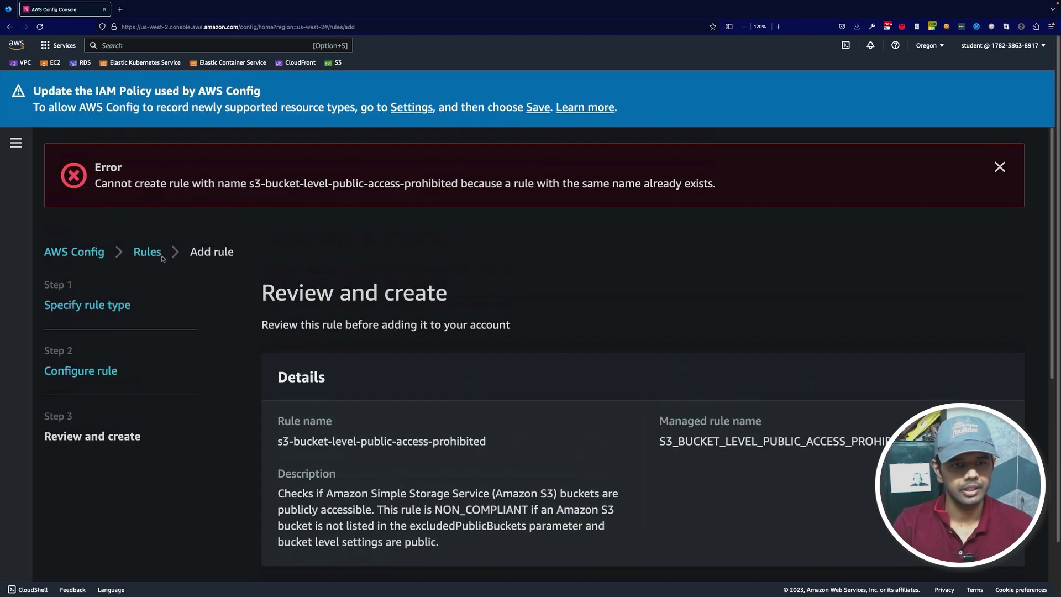
Go back to the rule type selection and cancel the new rule to return to the Rules list.
left_click(97, 307)
scroll(509, 404, "down", 7)
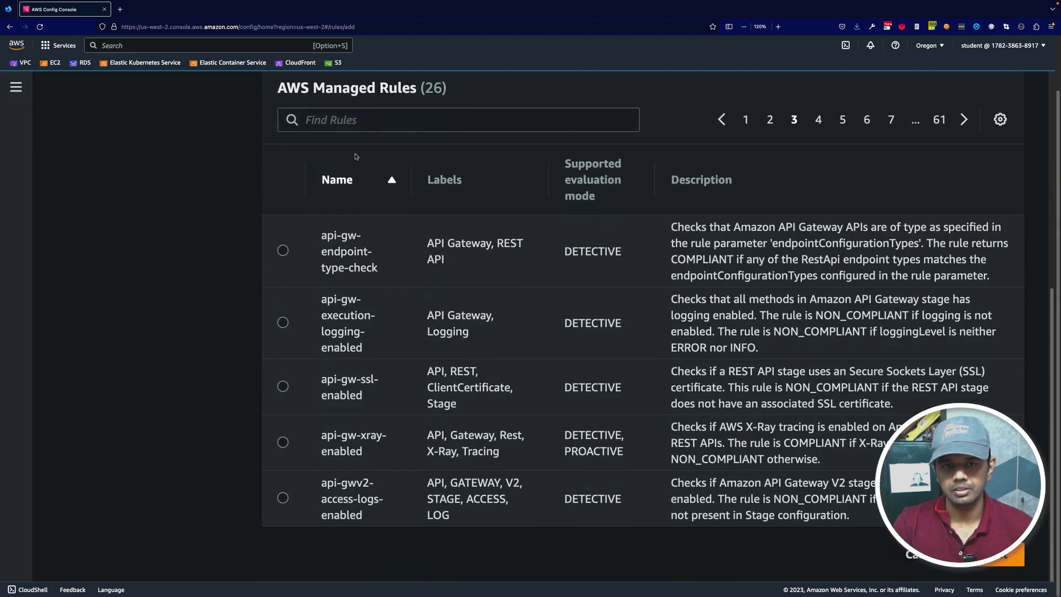
scroll(420, 268, "up", 7)
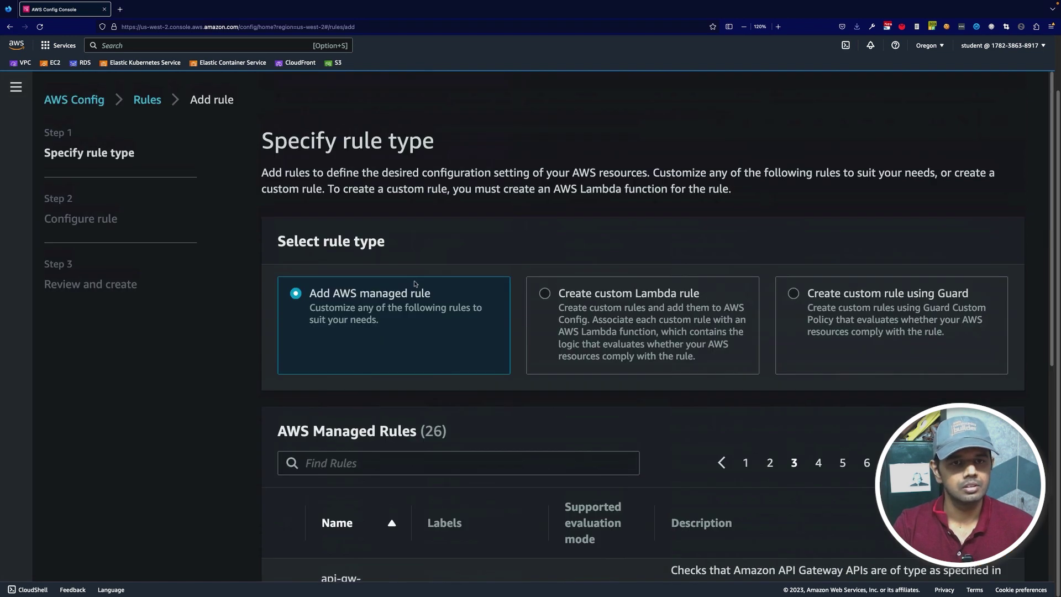
left_click(385, 530)
scroll(622, 506, "down", 6)
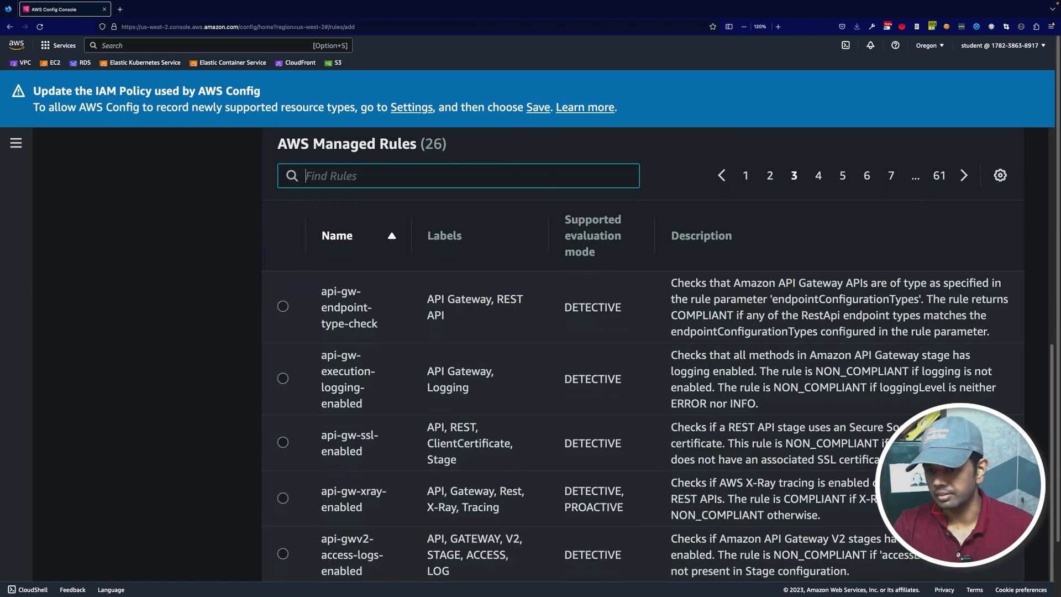
left_click(920, 561)
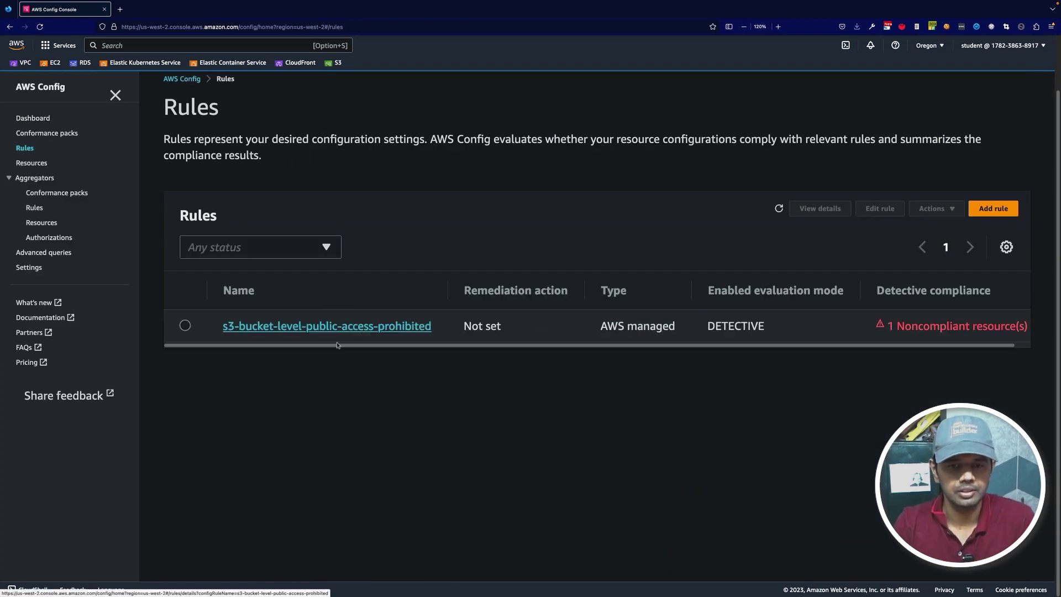
Inspect the existing s3-bucket-level-public-access-prohibited rule's details and editable settings, and leave the edit form without saving.
left_click(291, 329)
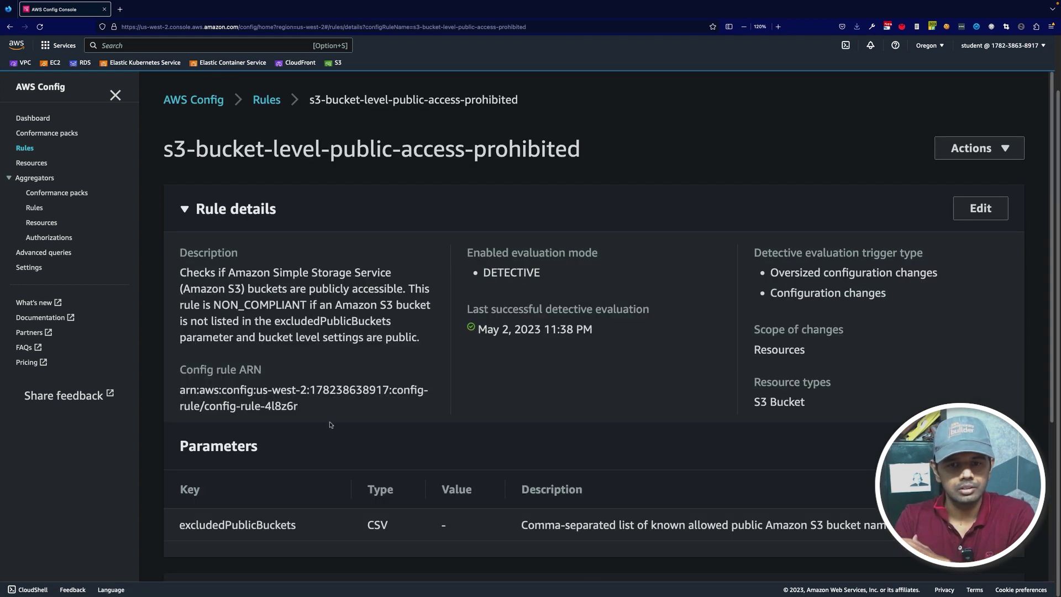
scroll(290, 332, "down", 3)
scroll(869, 213, "up", 3)
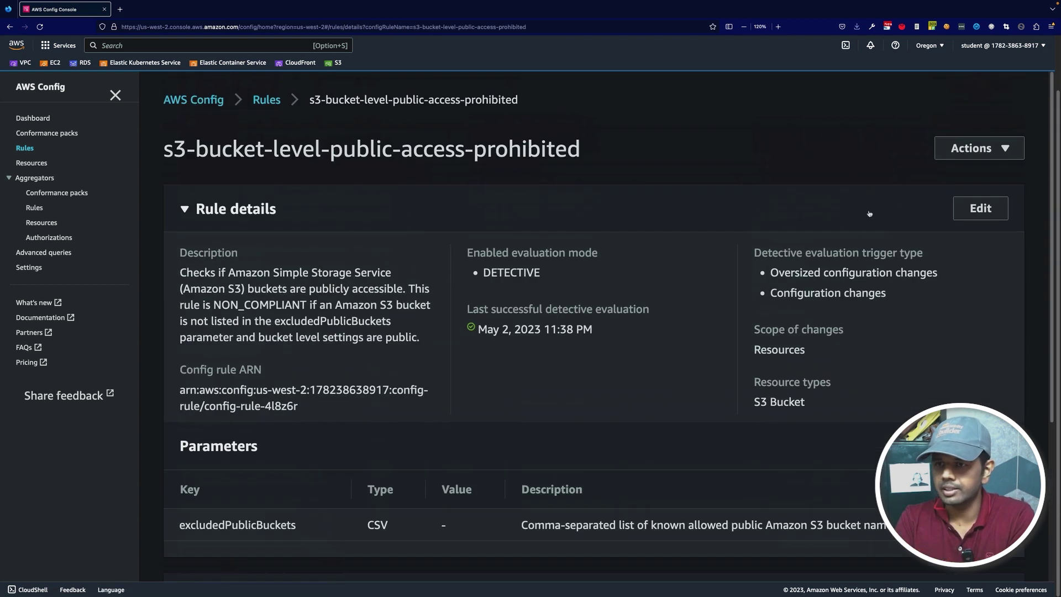
left_click(980, 208)
scroll(222, 275, "down", 10)
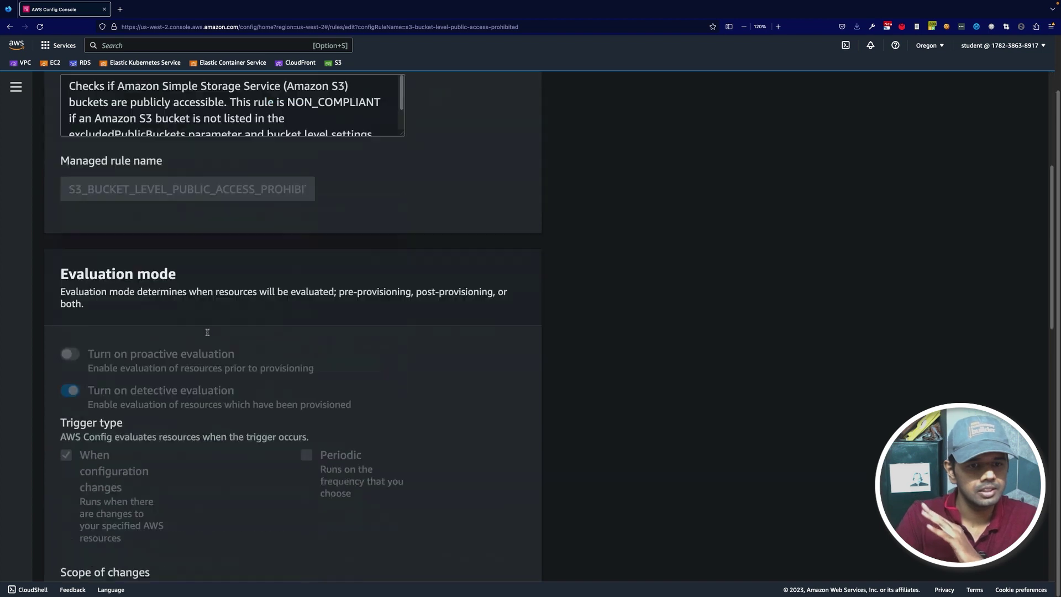
scroll(284, 381, "down", 6)
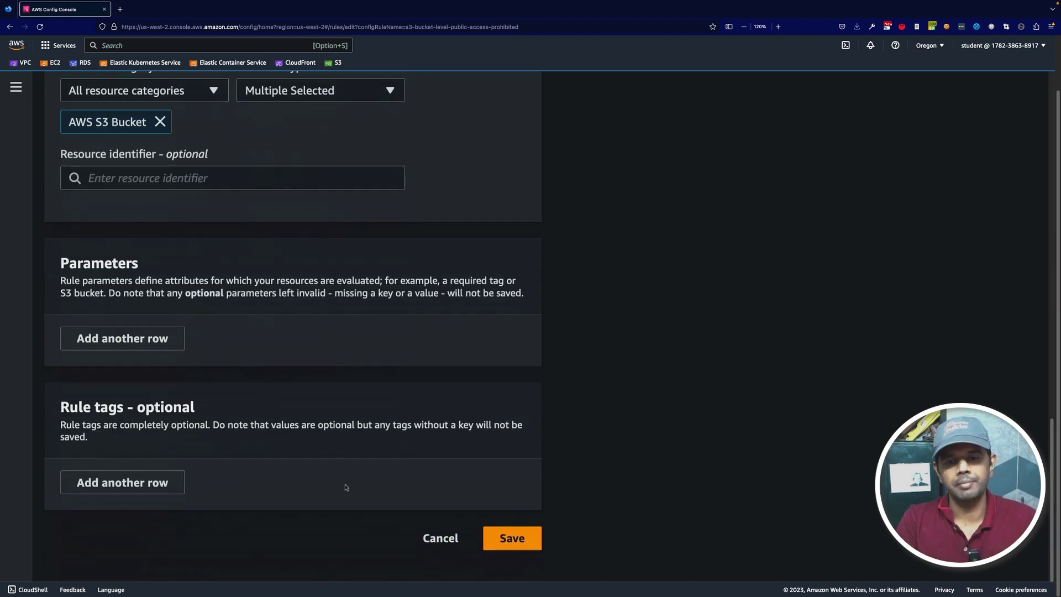
left_click(440, 538)
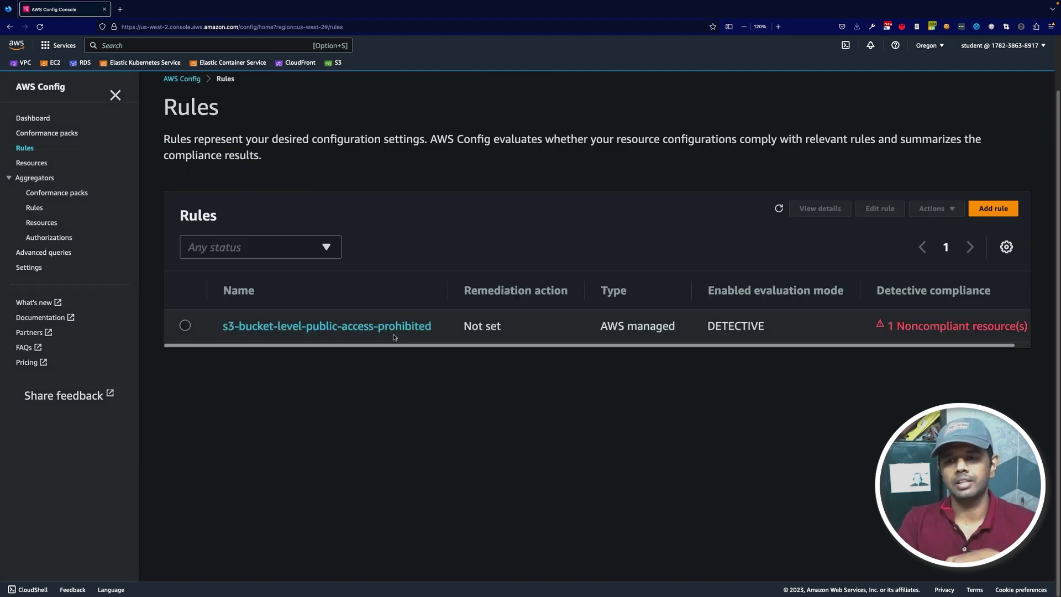
Check the rule's detective compliance in the Rules list and examine the compliance status on the AWS Config Dashboard.
left_click_drag(779, 345, 794, 344)
left_click_drag(891, 326, 990, 328)
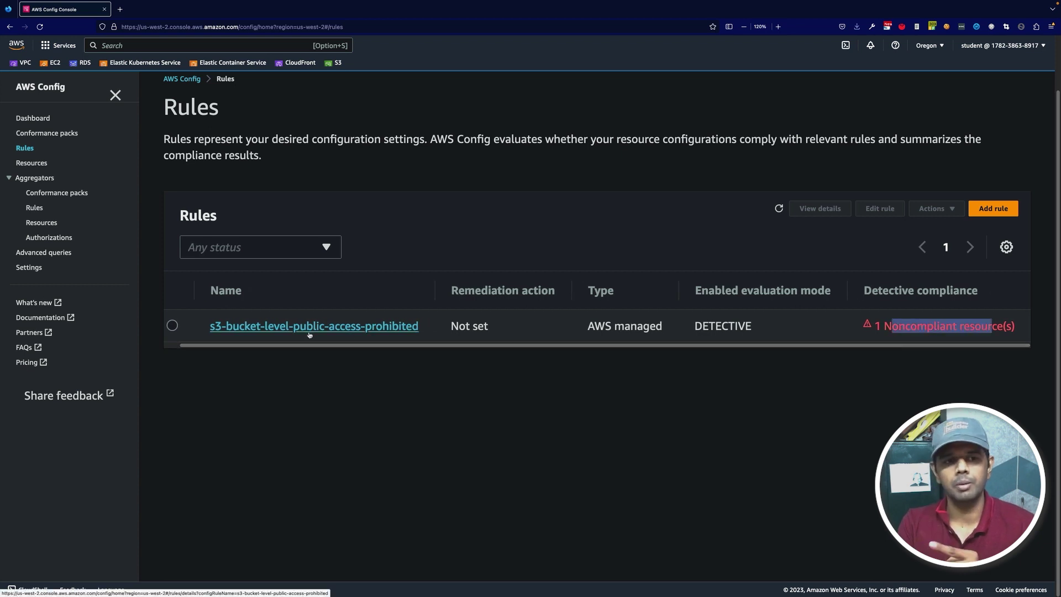
left_click(33, 117)
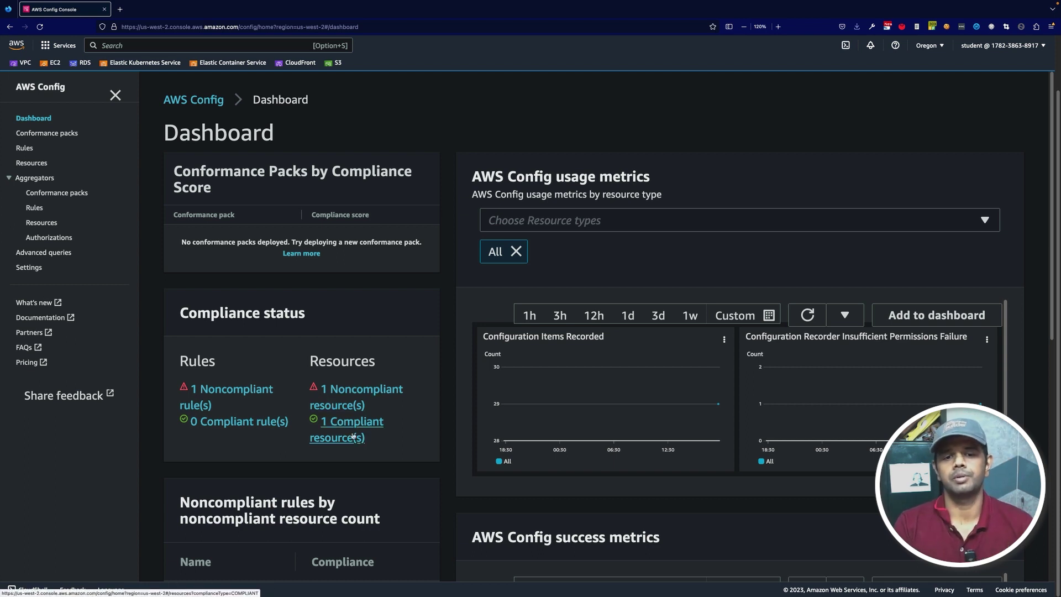
Duplicate the AWS Config browser tab and open the S3 service in the copy.
right_click(54, 13)
left_click(76, 58)
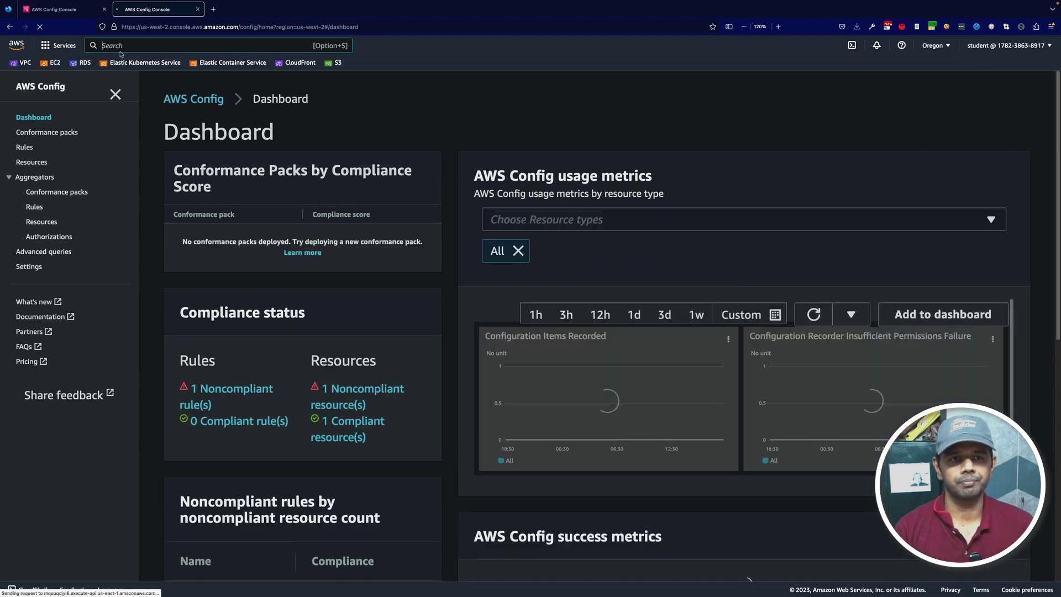
type("s3")
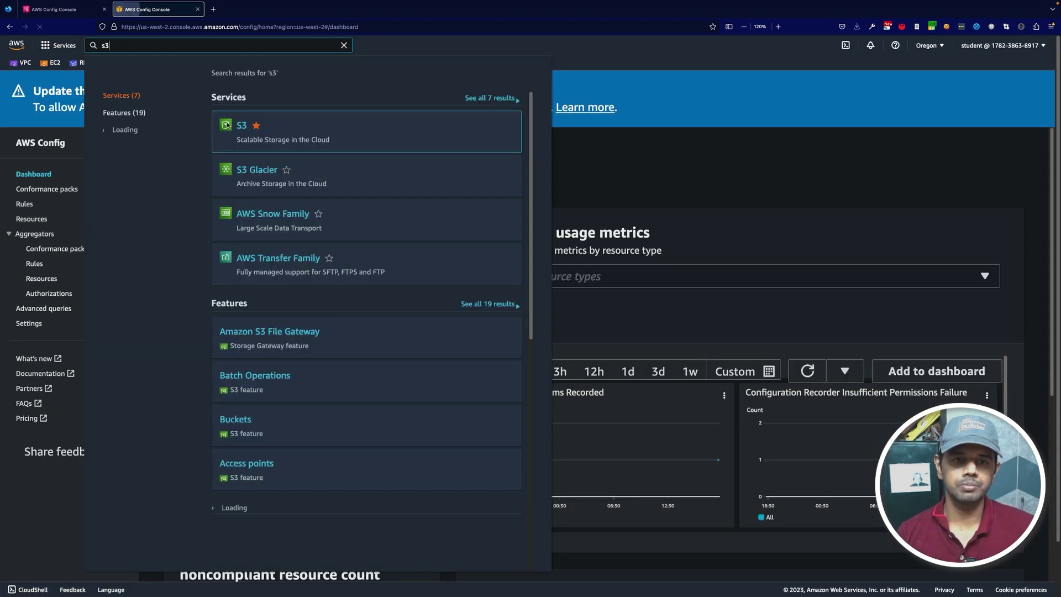
left_click(227, 125)
List the noncompliant resources in AWS Config, and view the permissions of the demo-tp-1 bucket in the S3 tab.
left_click(57, 9)
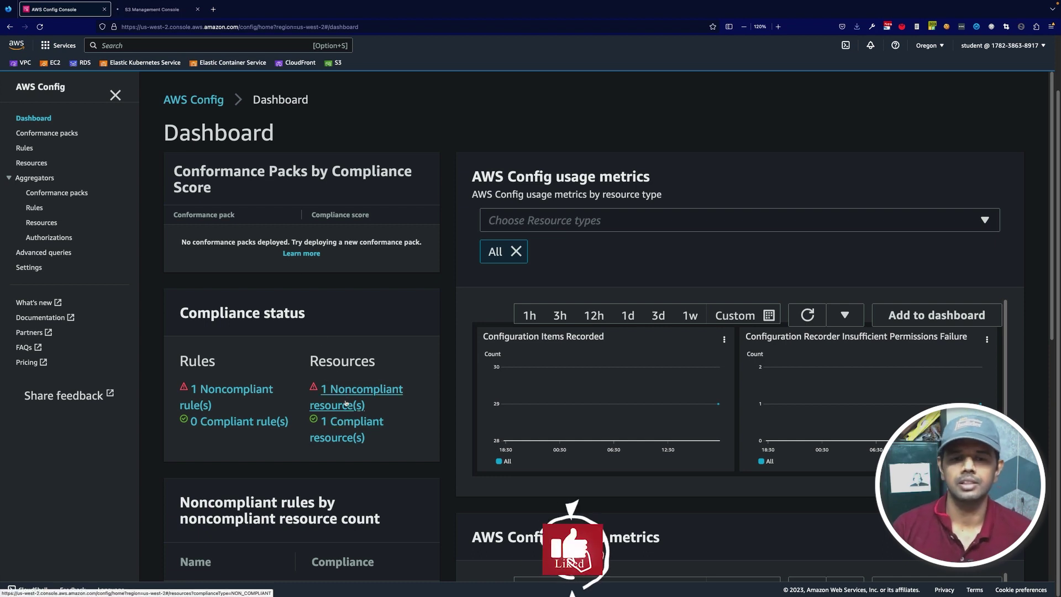
left_click(345, 402)
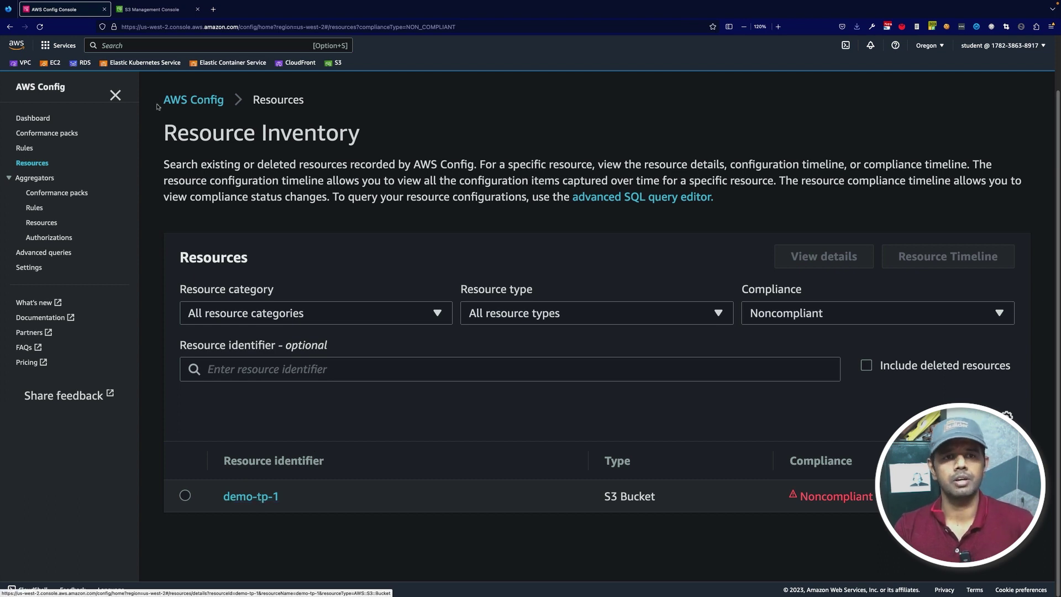
left_click(152, 9)
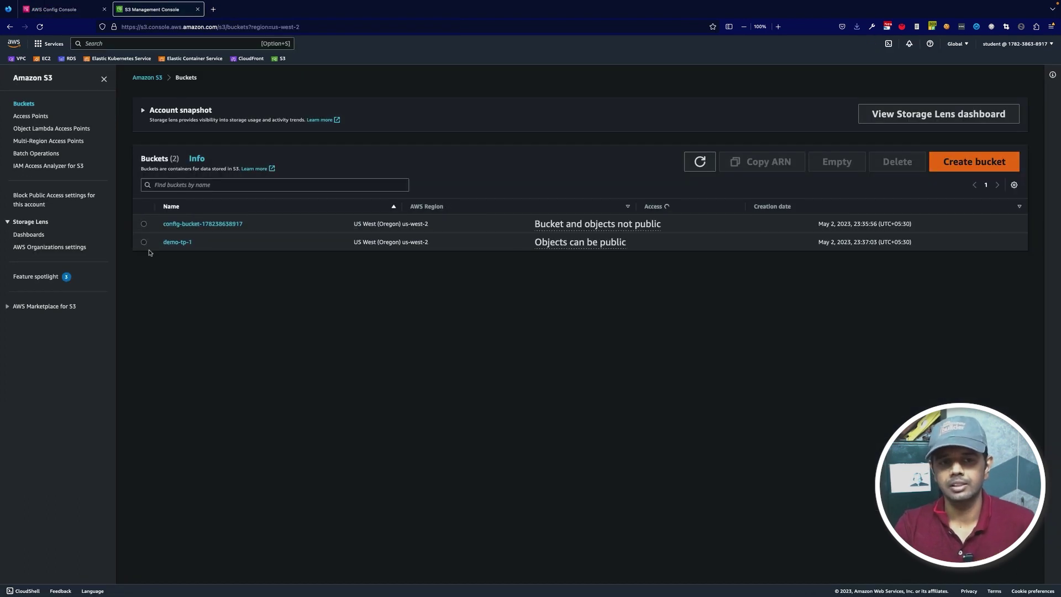
left_click(173, 247)
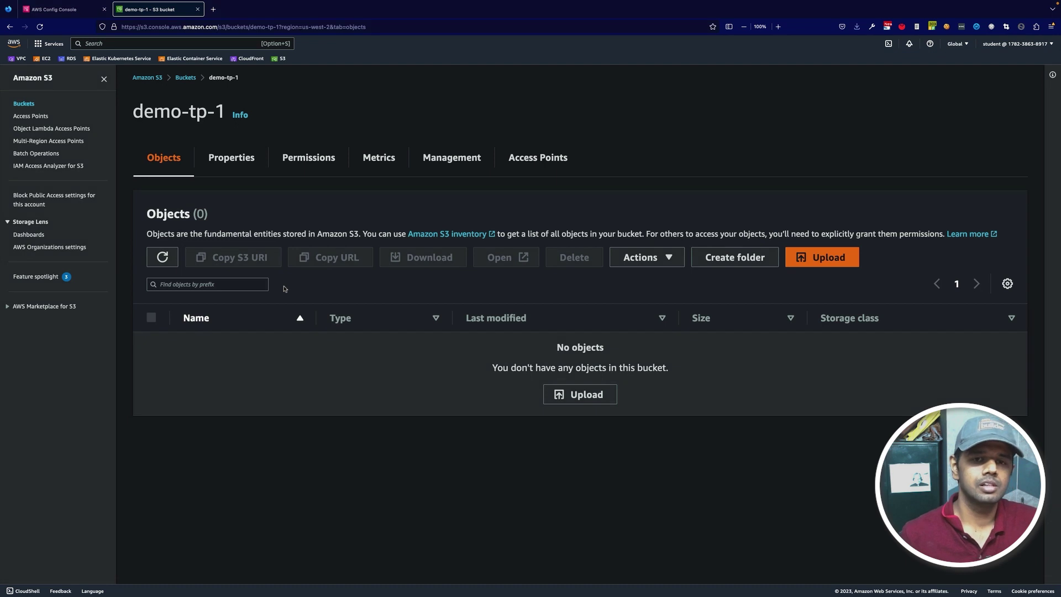
left_click(310, 158)
scroll(348, 225, "down", 1)
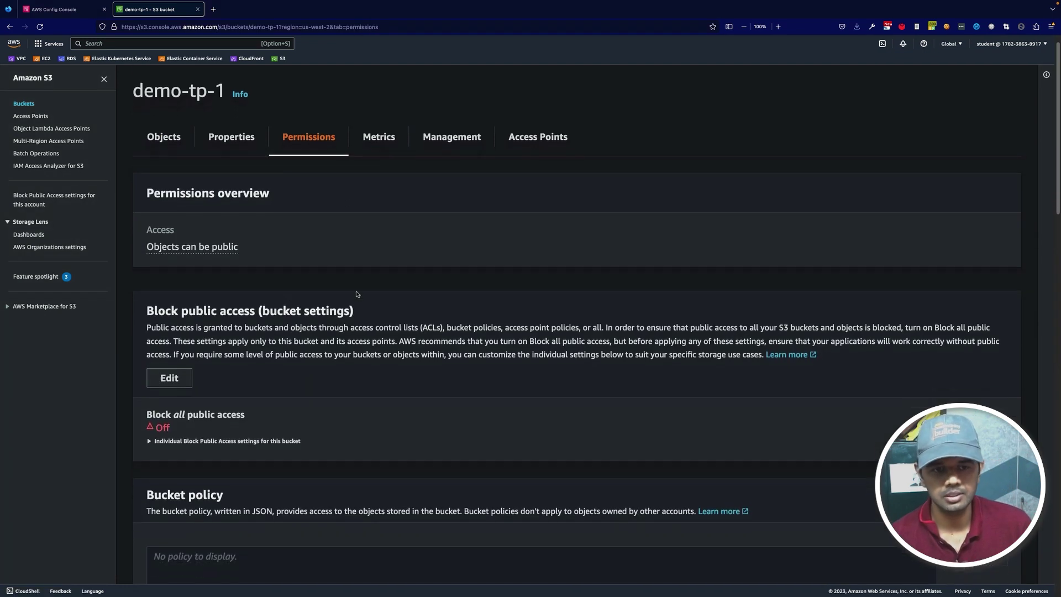
Turn on Block all public access for the demo-tp-1 bucket and save, entering "confirm" to approve the change.
left_click(169, 377)
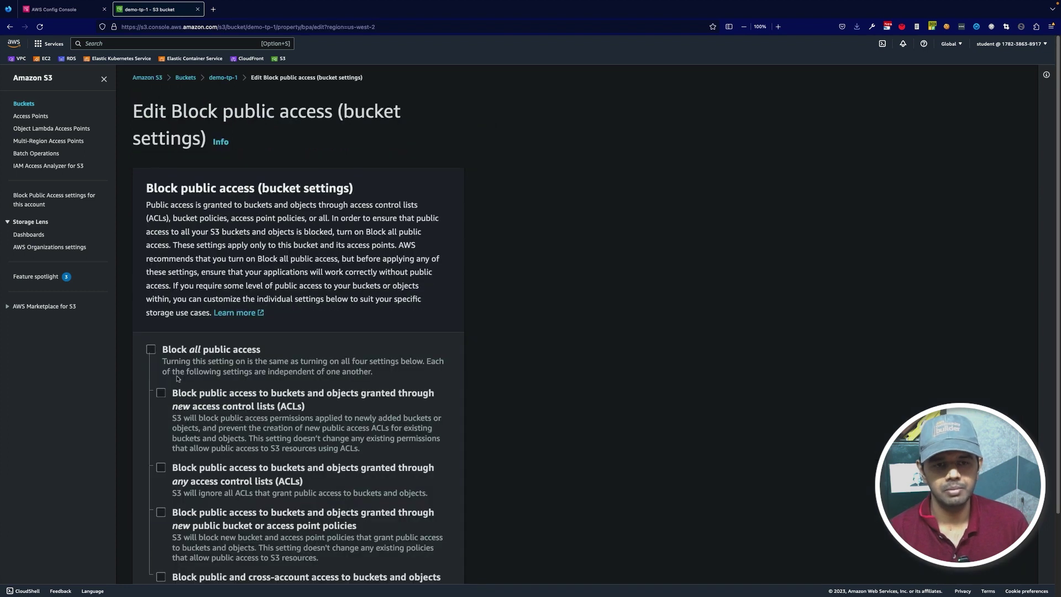
left_click(149, 349)
scroll(575, 395, "down", 2)
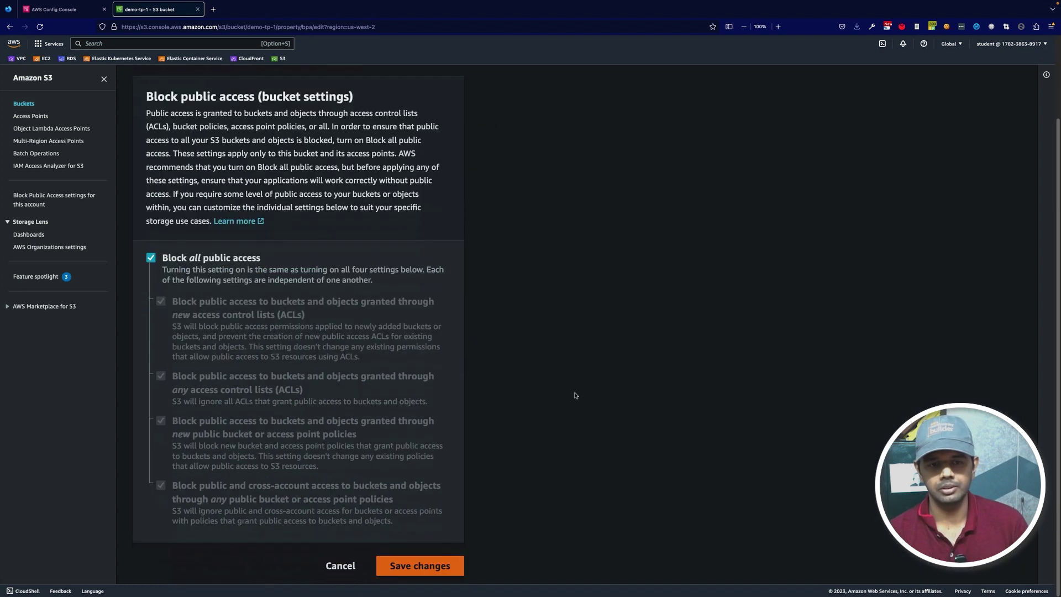
left_click(423, 566)
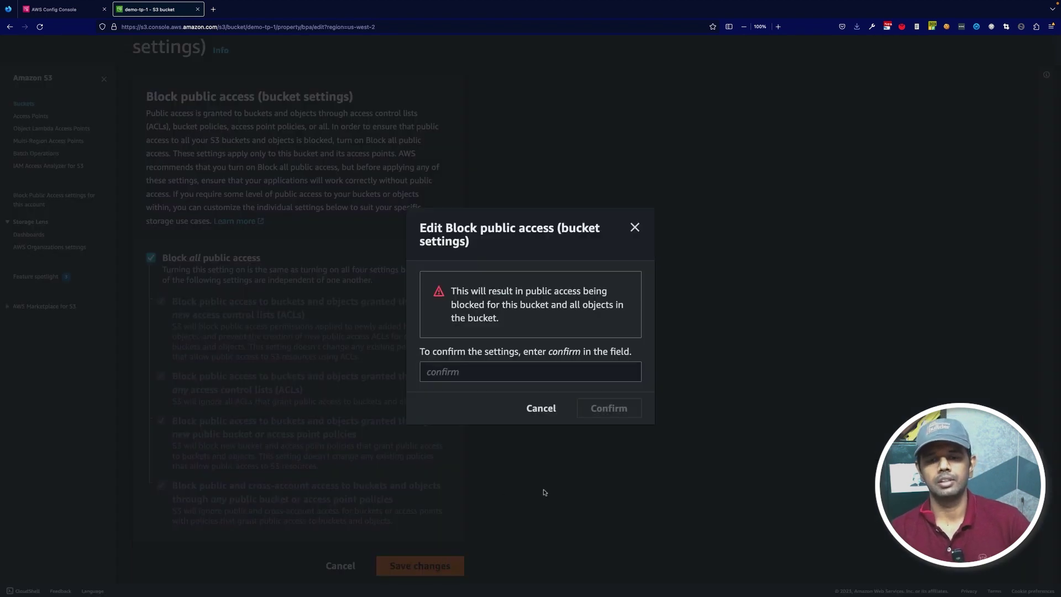
left_click(478, 374)
type("confirm")
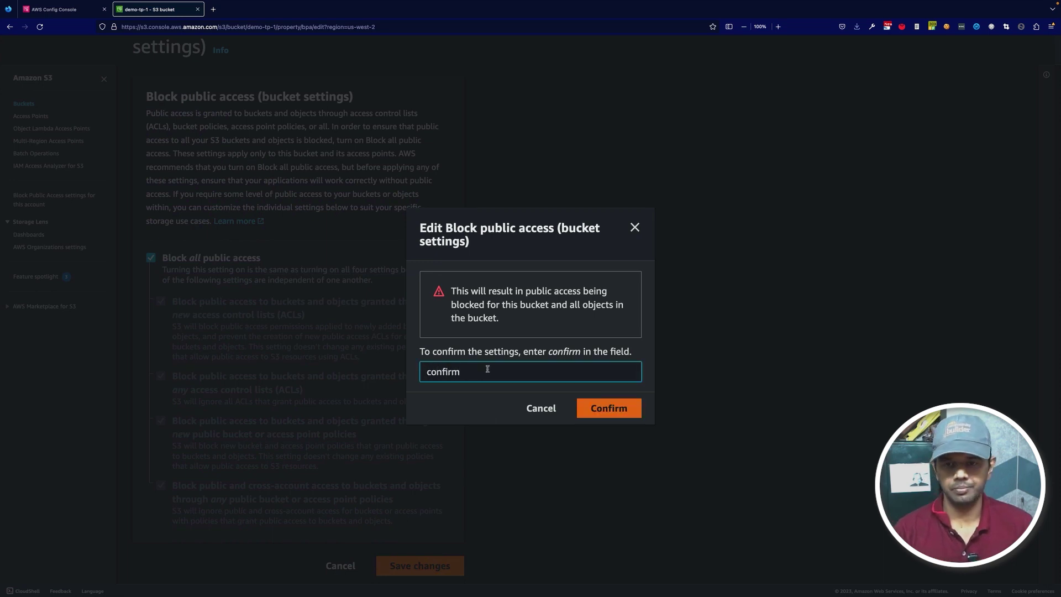
left_click(598, 407)
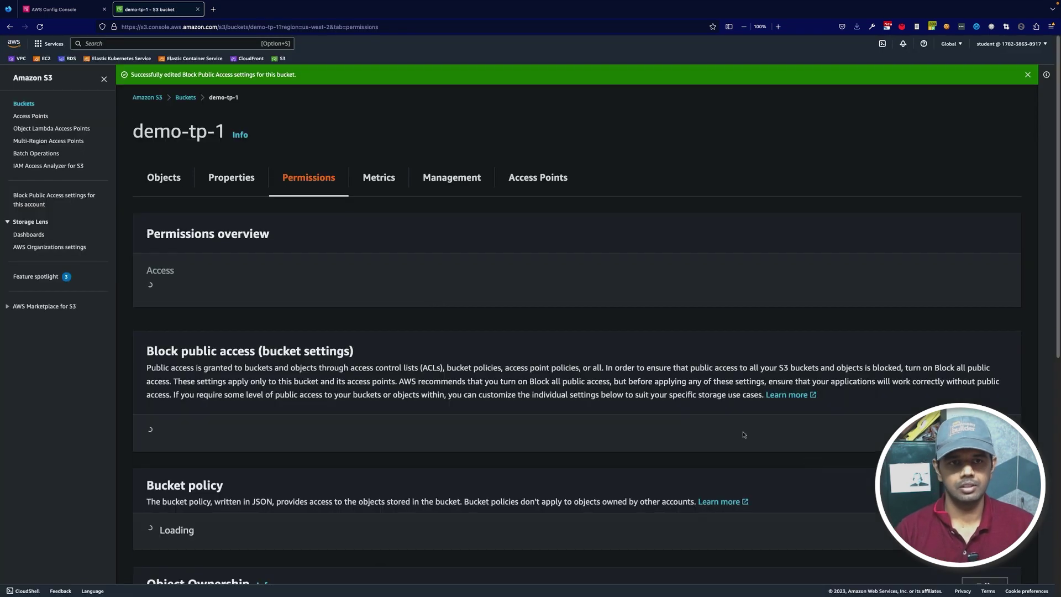
Re-evaluate the s3-bucket-level-public-access-prohibited rule in the AWS Config tab and refresh the Rules list.
key("ctrl+shift+Tab")
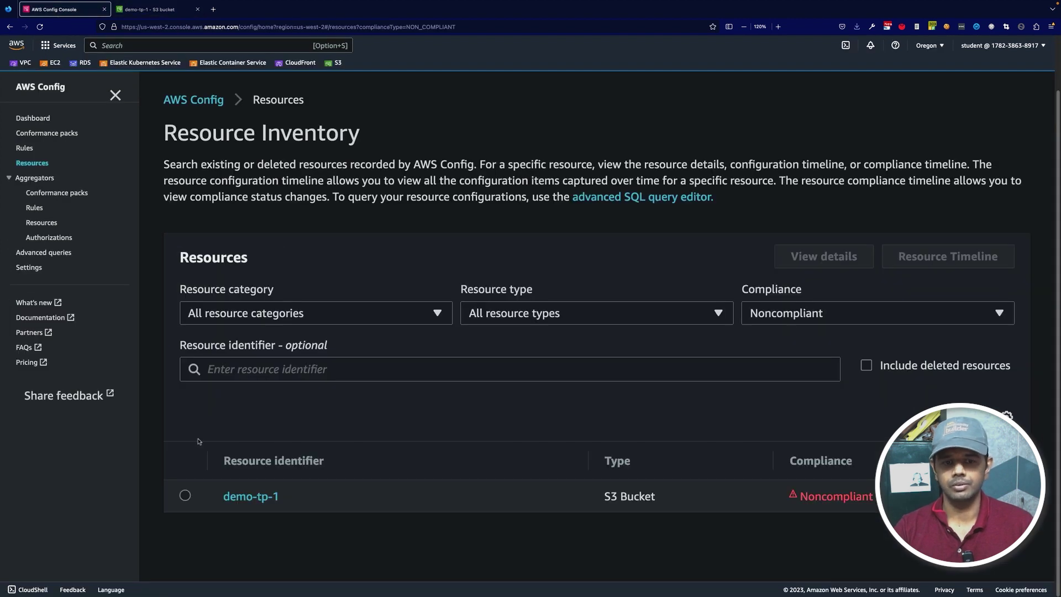
left_click(25, 148)
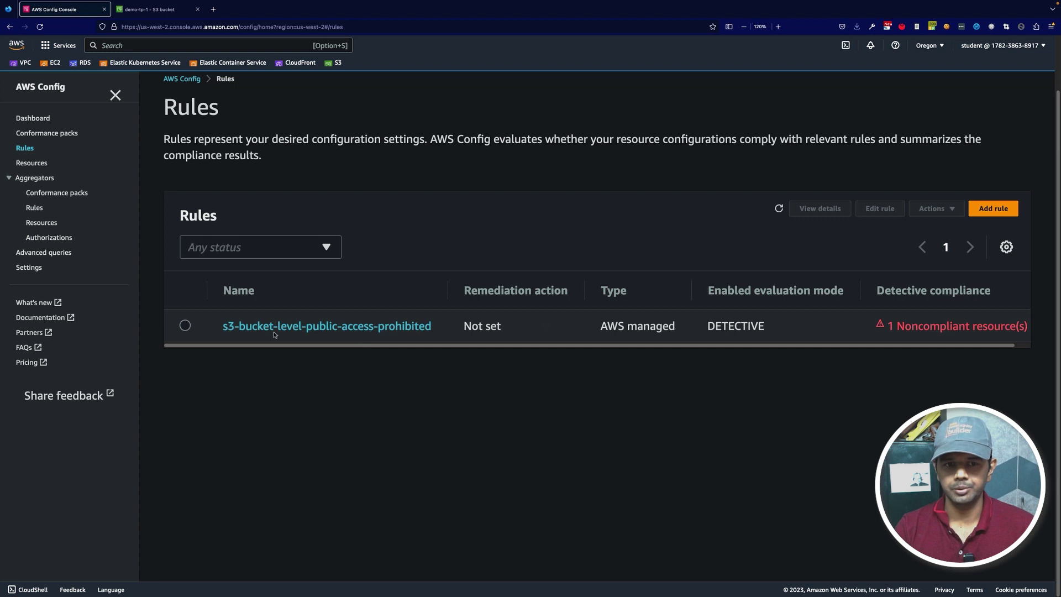
left_click(184, 327)
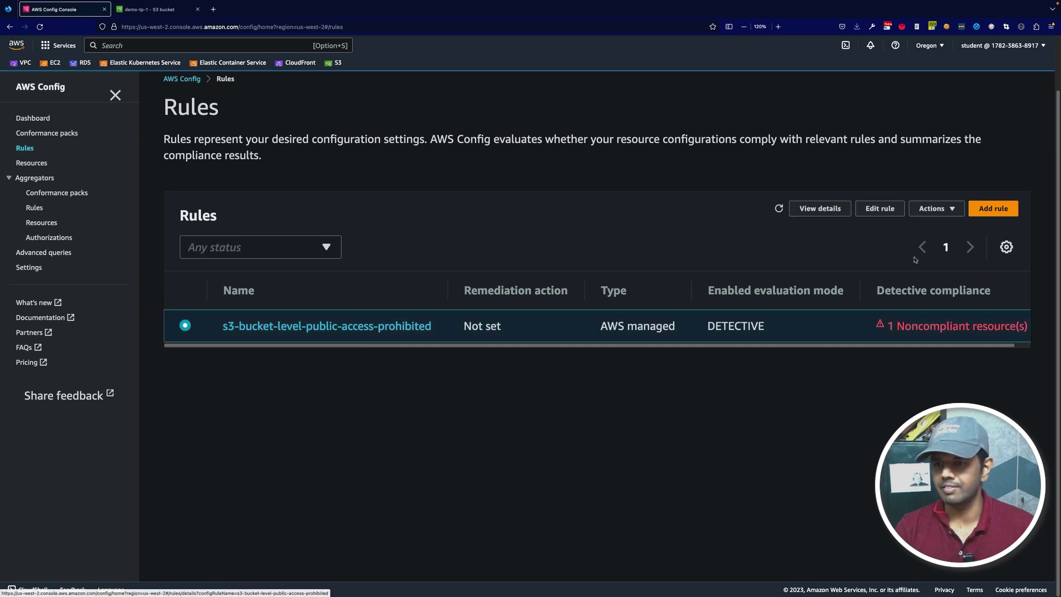
left_click(936, 210)
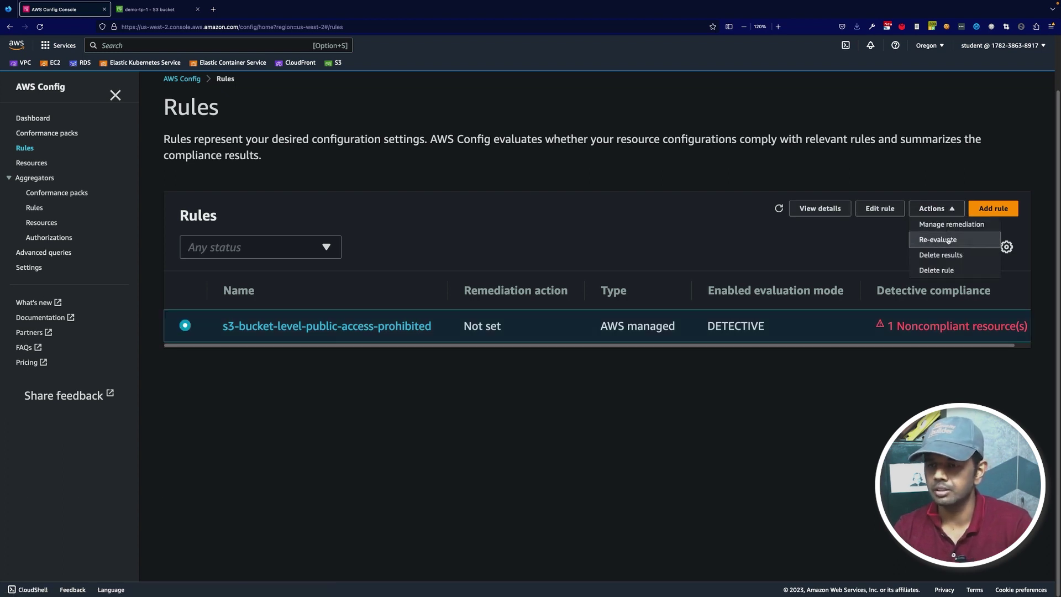
left_click(948, 240)
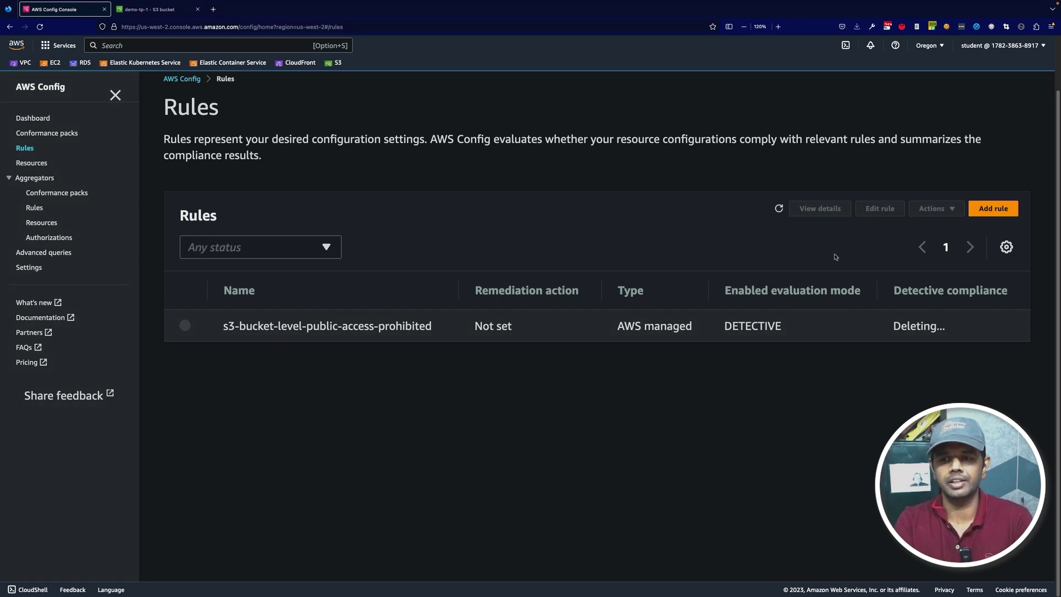
left_click(775, 208)
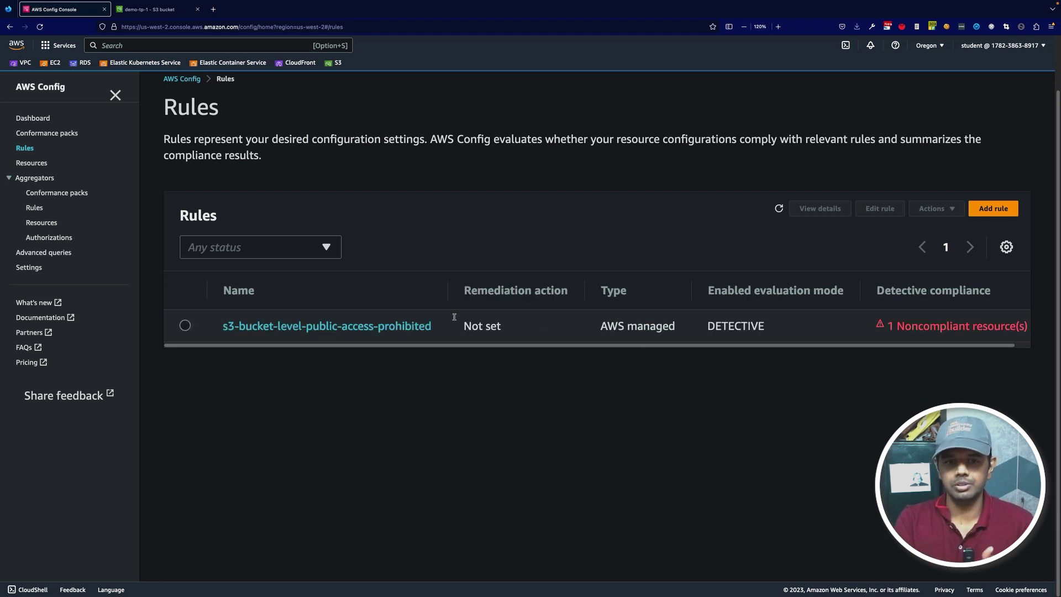
Open the rule's details, refresh its resources in scope and read the annotation for the demo-tp-1 bucket.
left_click(315, 326)
scroll(725, 481, "down", 4)
left_click(989, 387)
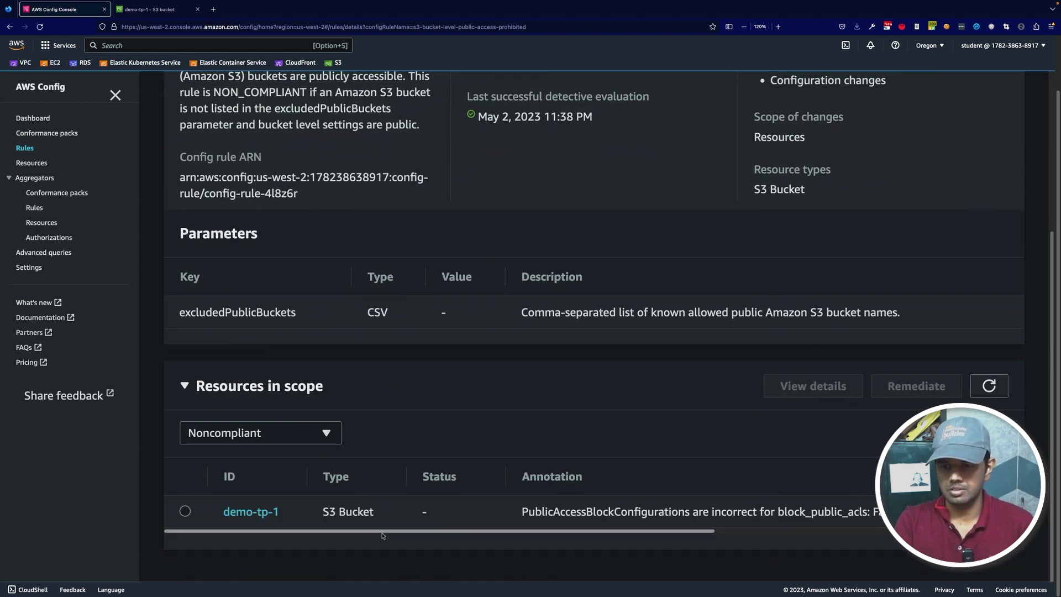
scroll(382, 536, "right", 10)
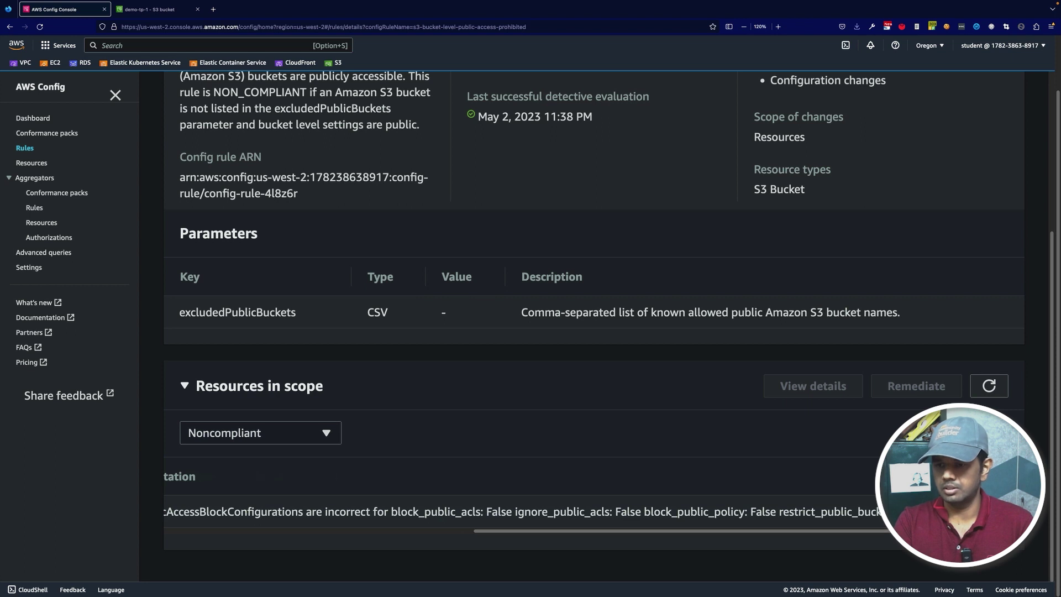
left_click(989, 386)
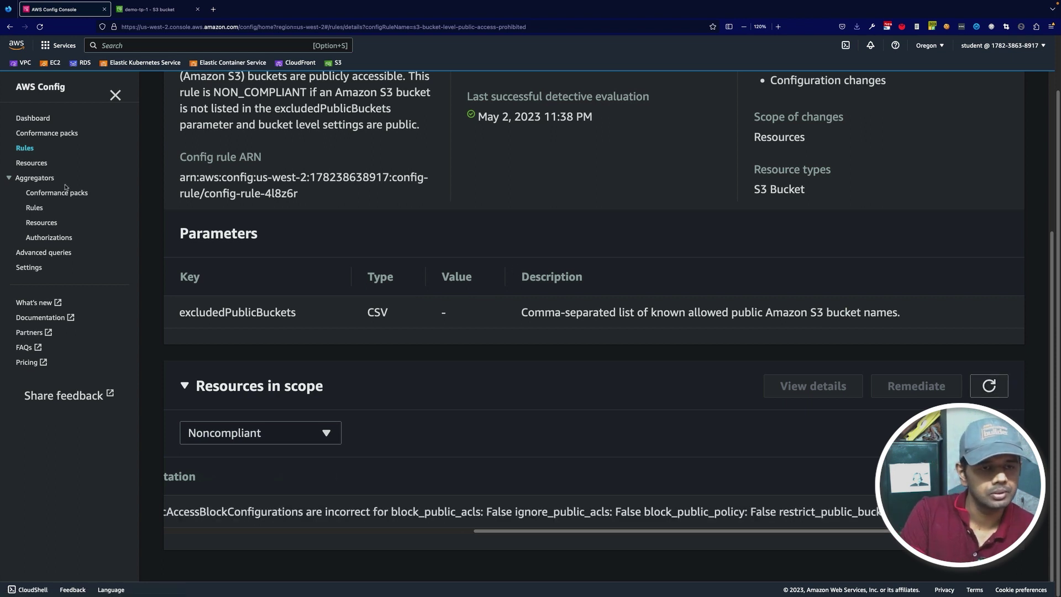
Reopen the s3-bucket-level-public-access-prohibited rule and try to remediate the demo-tp-1 bucket from its resources in scope.
left_click(34, 208)
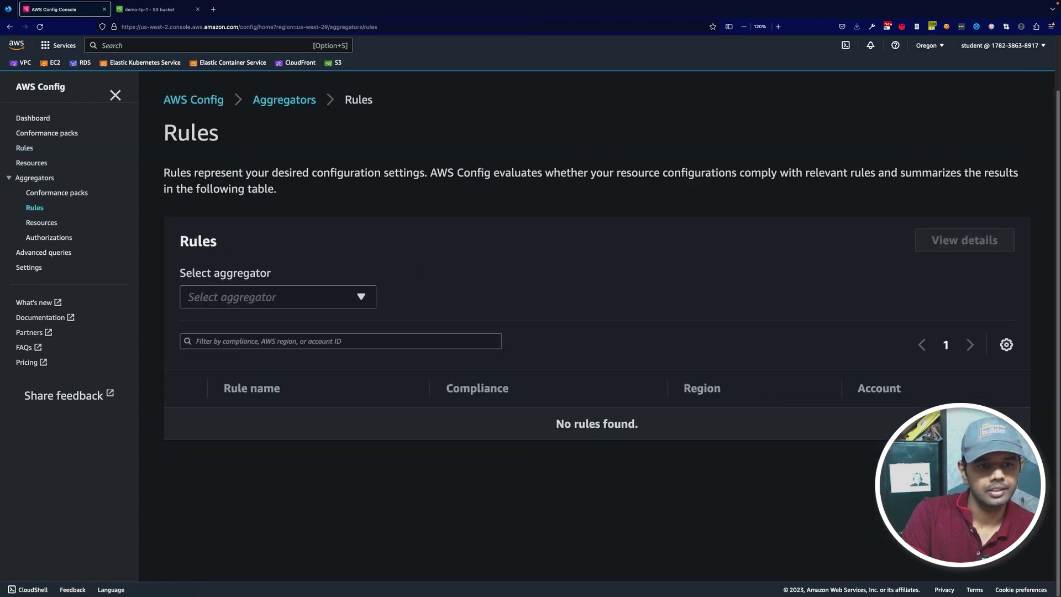
left_click(29, 149)
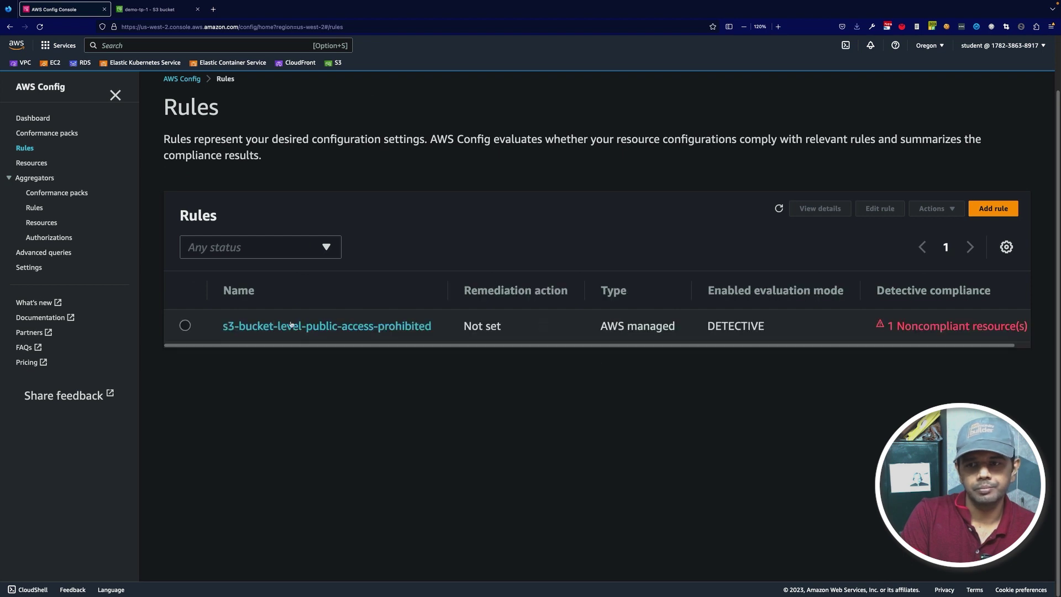
left_click(332, 326)
scroll(579, 403, "down", 5)
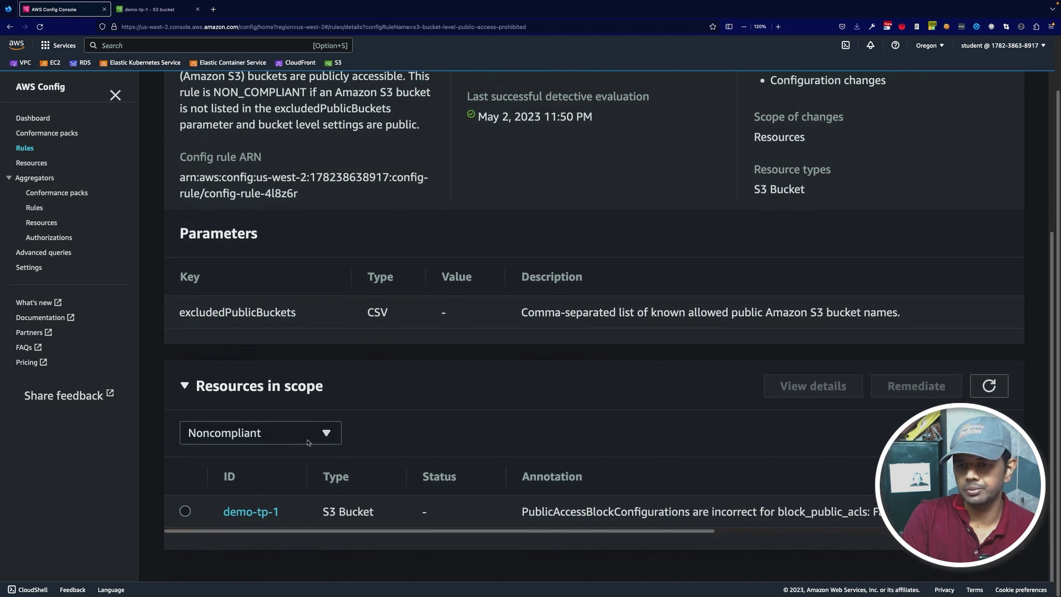
left_click(185, 511)
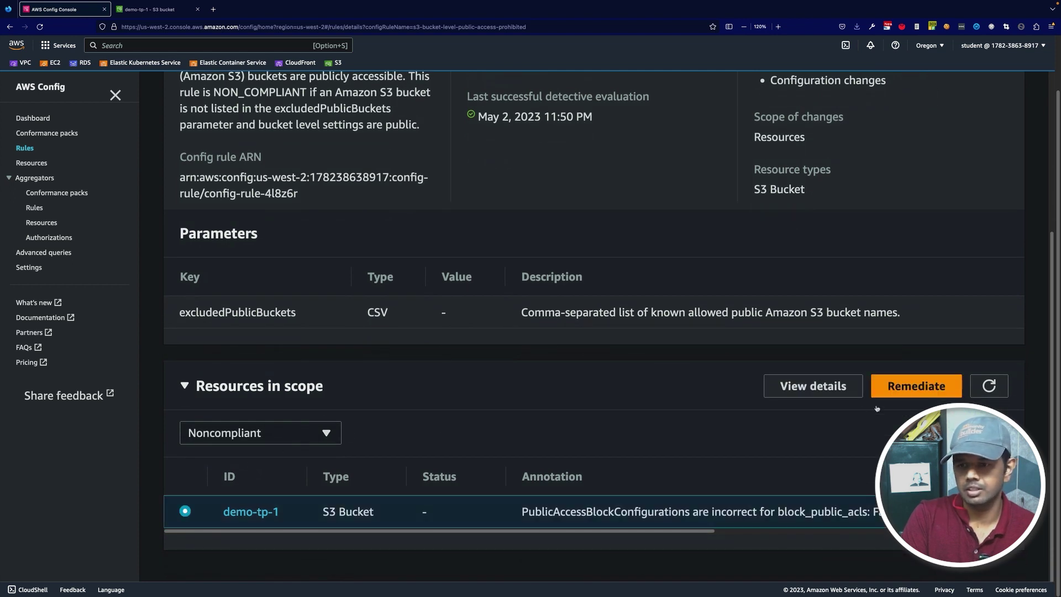
left_click(910, 393)
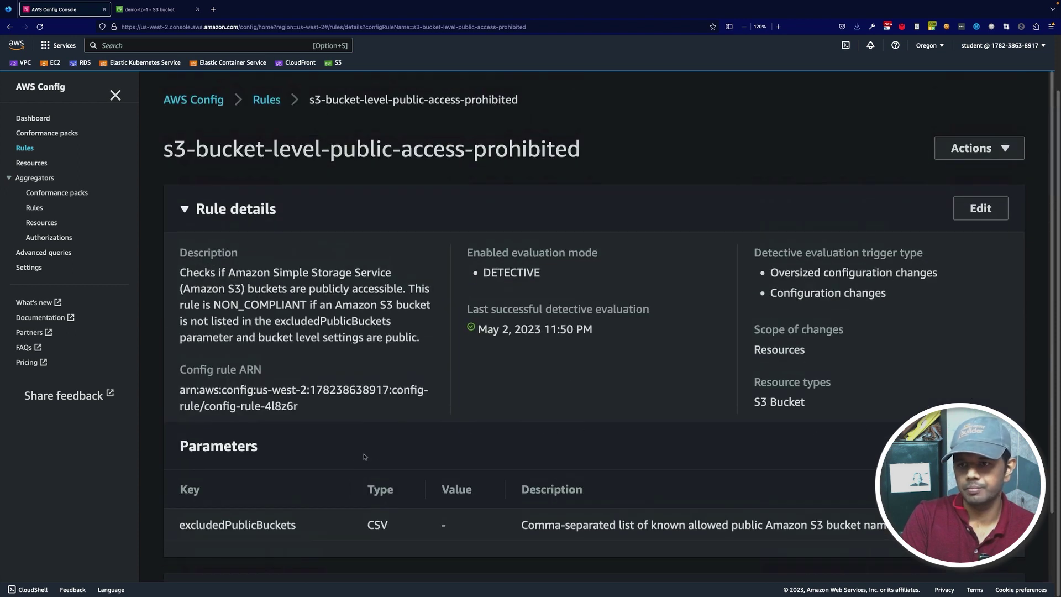
Try to re-evaluate the rule from its details page and refresh the resources in scope to check demo-tp-1.
left_click(973, 156)
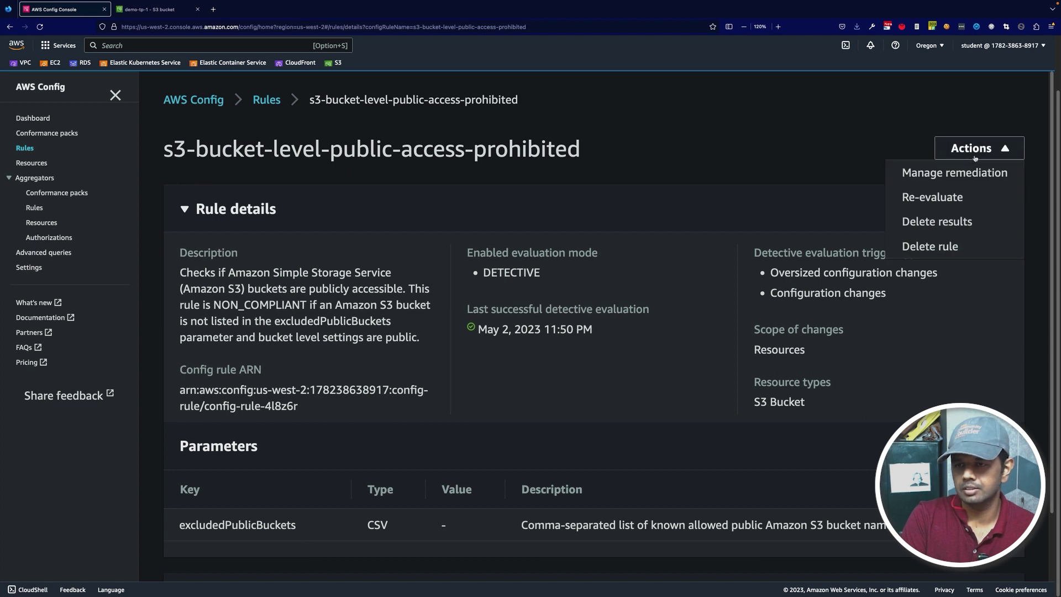
left_click(959, 202)
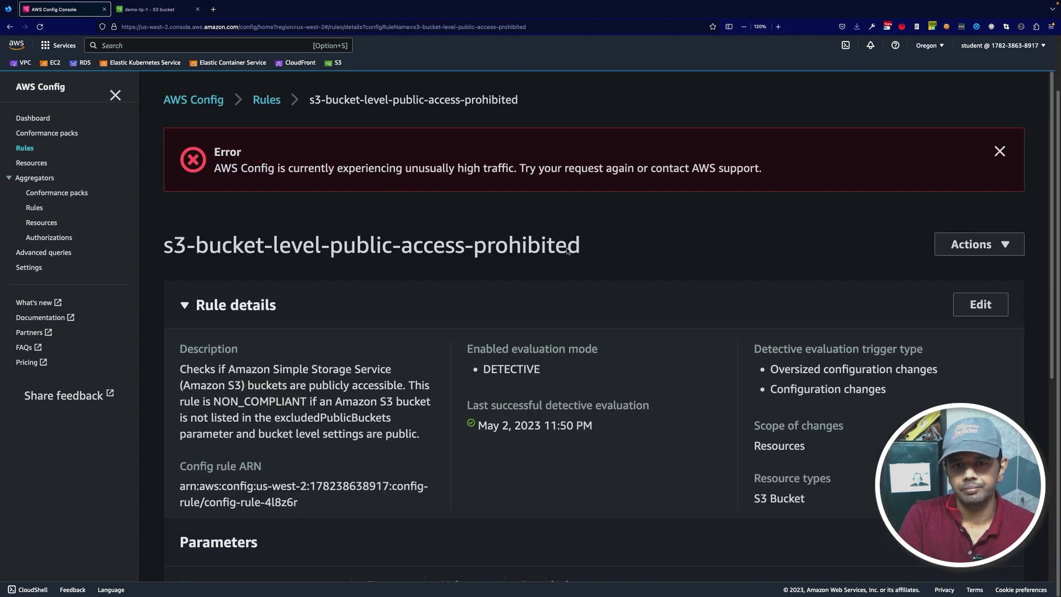
scroll(554, 362, "down", 1)
scroll(554, 362, "down", 5)
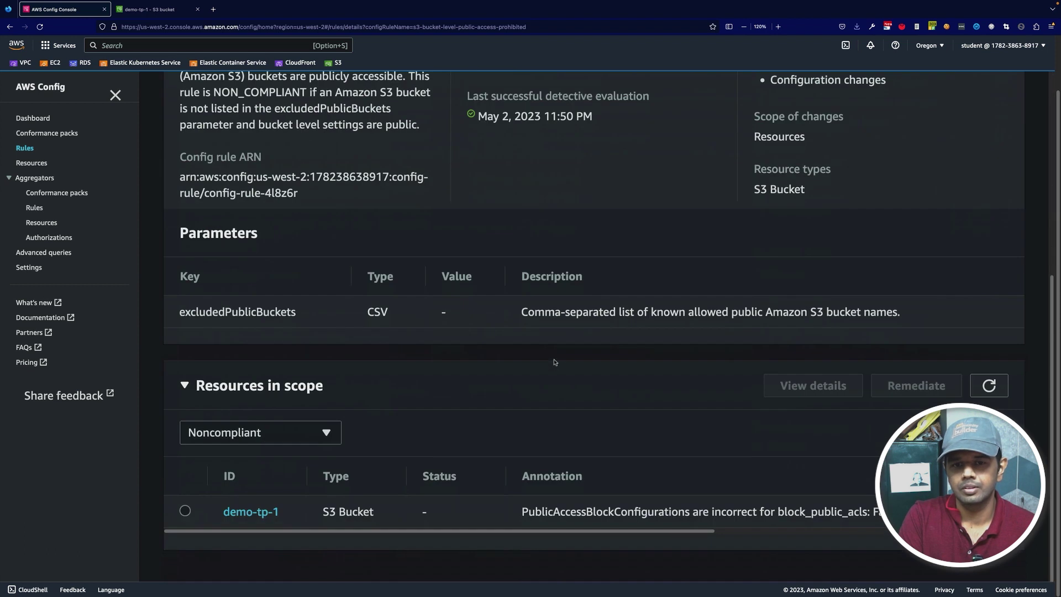
left_click(988, 385)
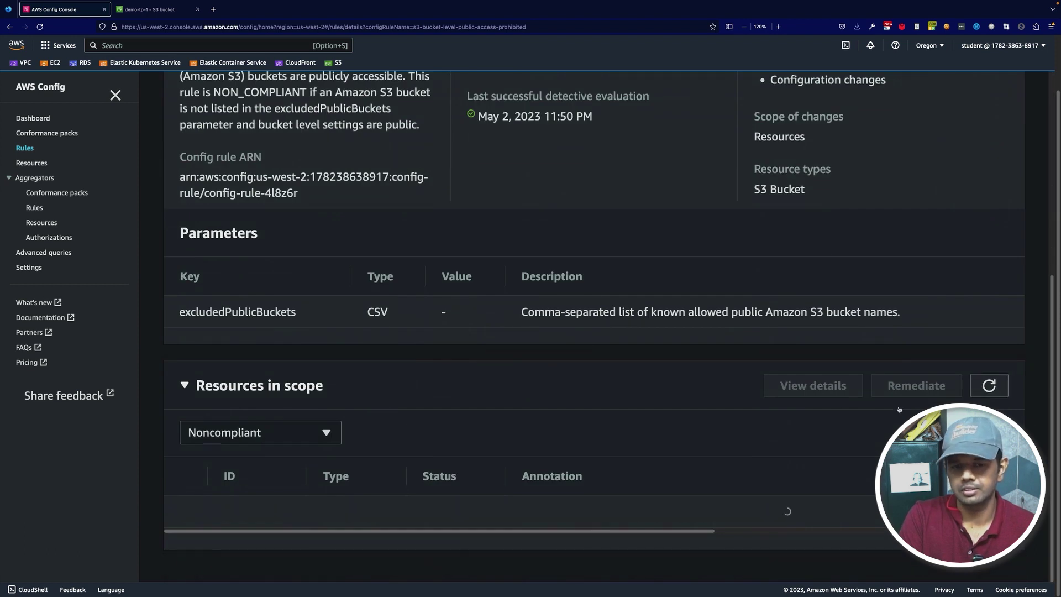
left_click_drag(615, 530, 925, 530)
left_click(988, 386)
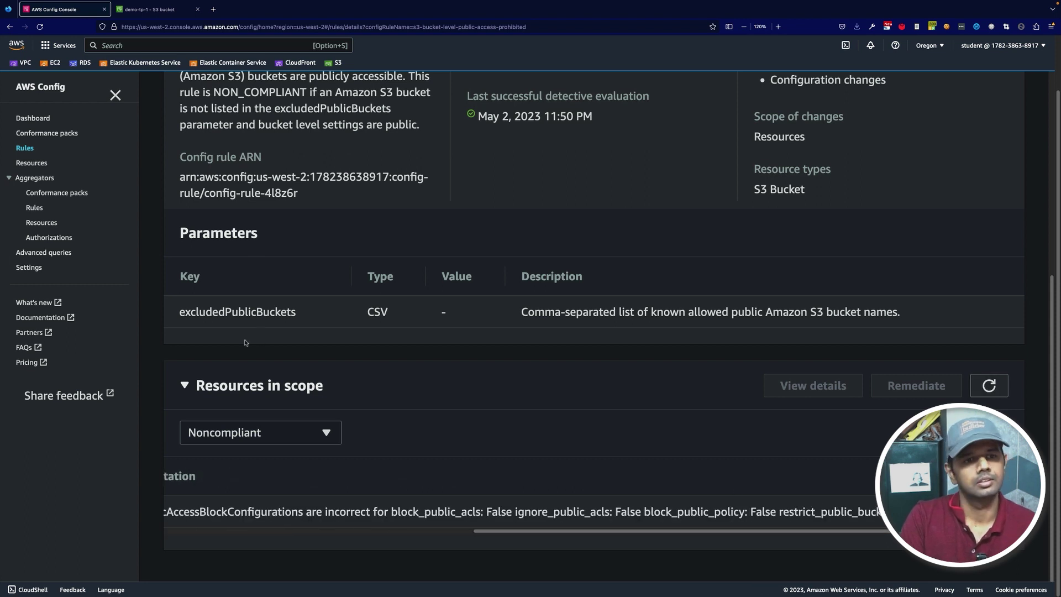
Check the compliance status on the AWS Config Dashboard and list the noncompliant rules.
left_click(34, 163)
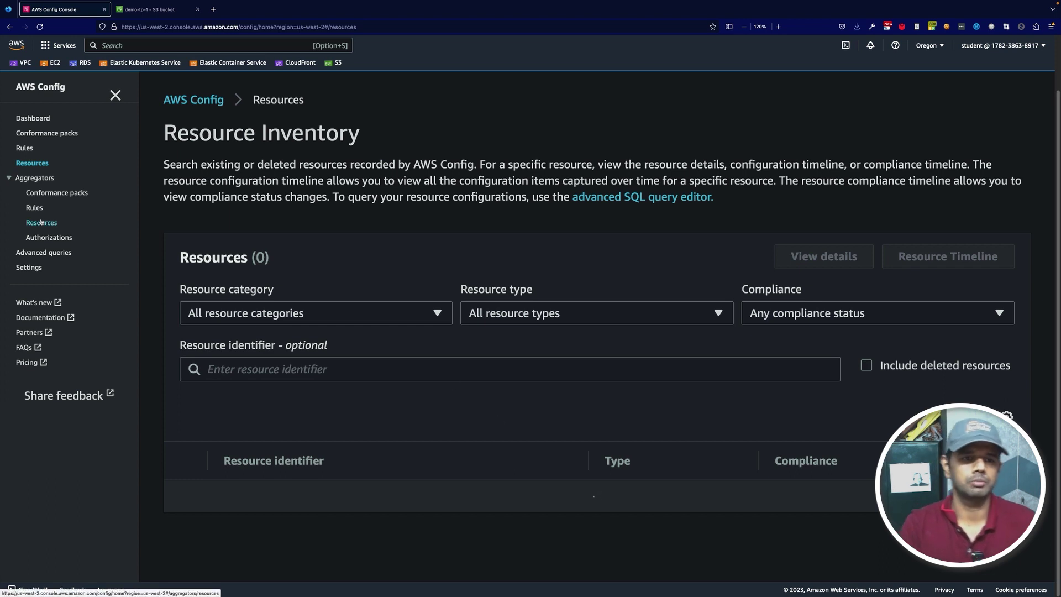
left_click(34, 118)
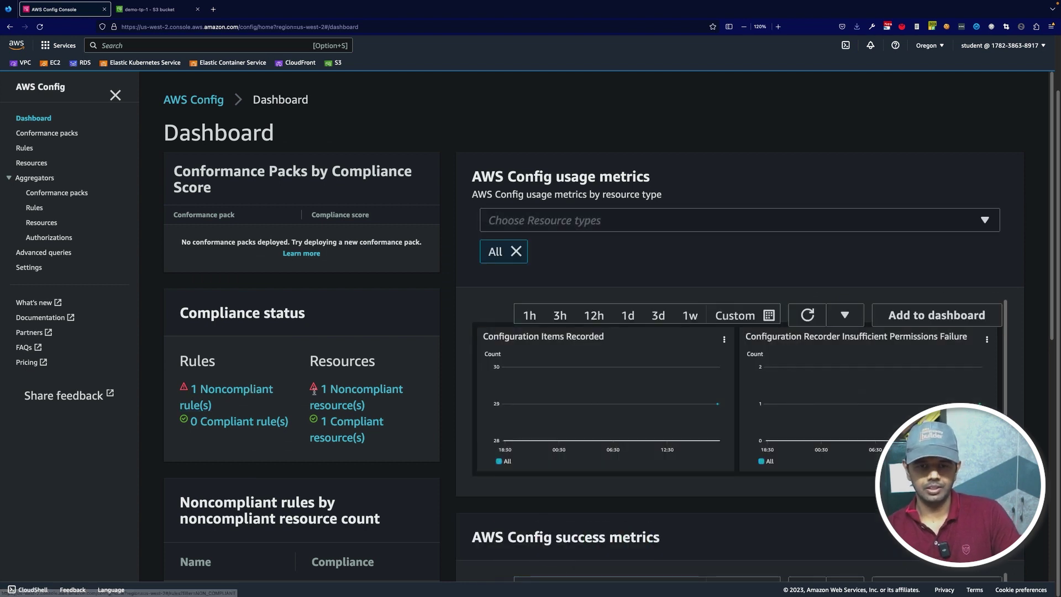
left_click(227, 390)
Switch to the S3 tab and check the access status of both buckets in the bucket list.
left_click(149, 10)
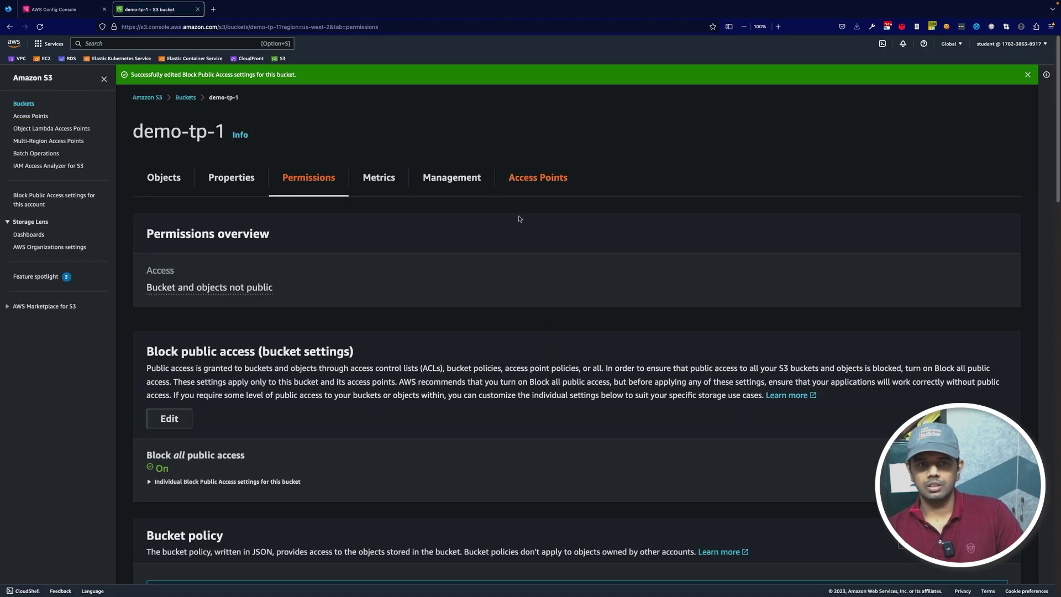
left_click(1026, 74)
left_click(185, 78)
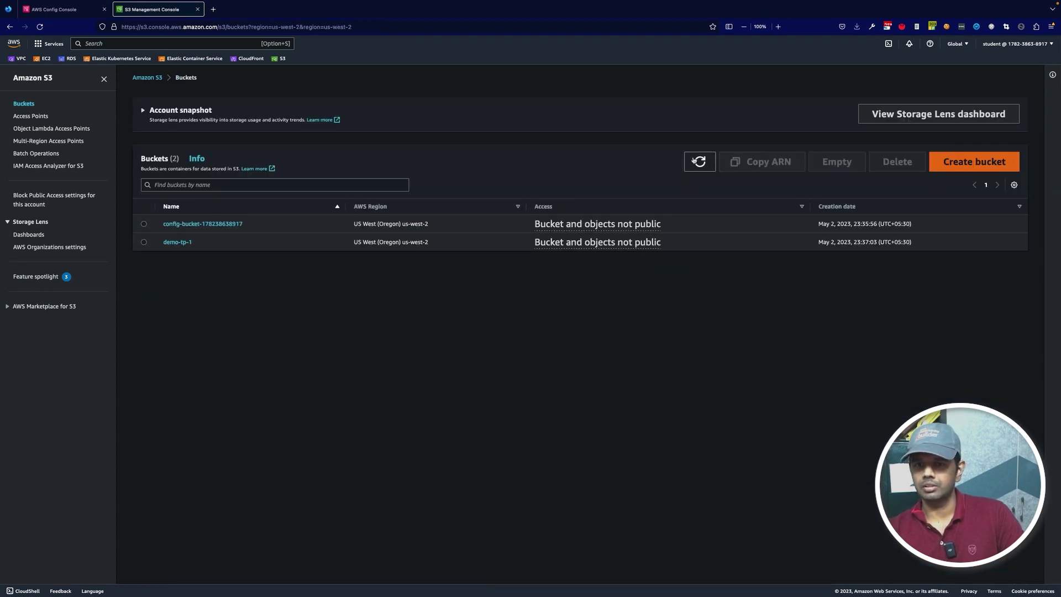
left_click_drag(635, 254, 537, 217)
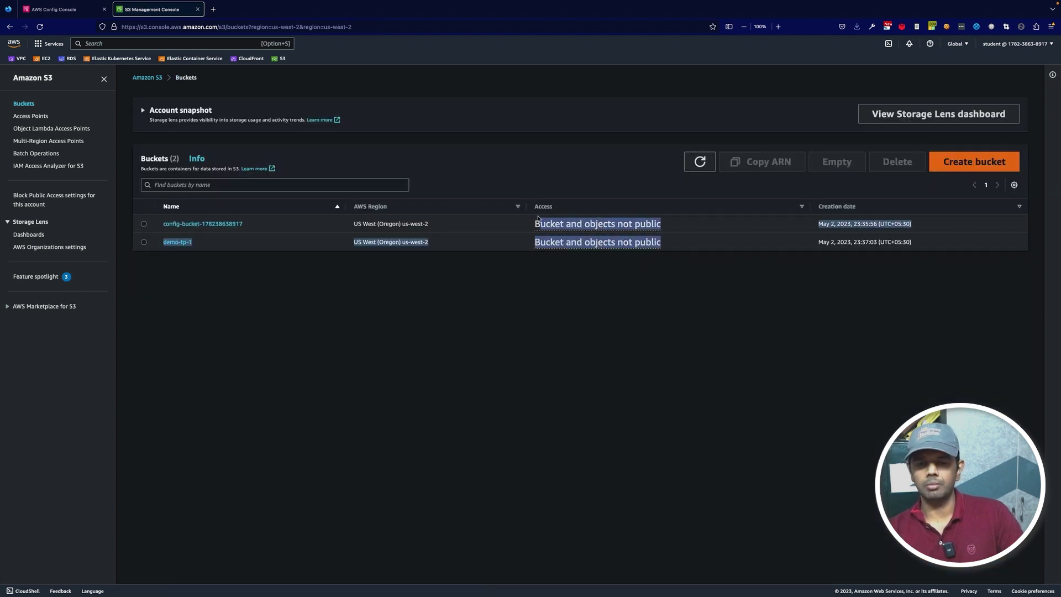
left_click(523, 279)
Refresh the noncompliant rules in AWS Config and open Manage remediation for the s3-bucket-level-public-access-prohibited rule.
left_click(66, 10)
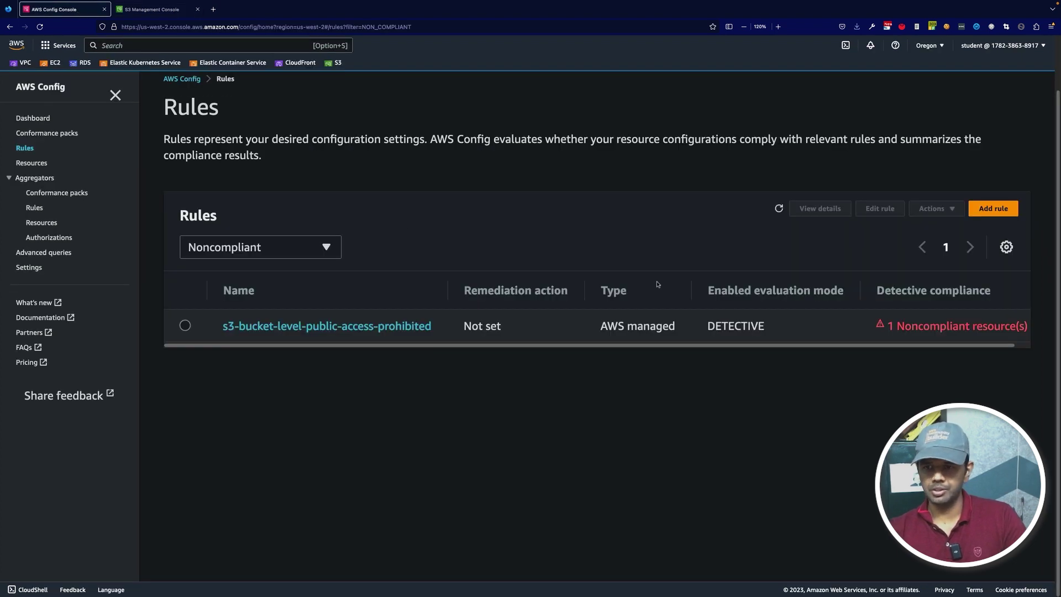
left_click(779, 208)
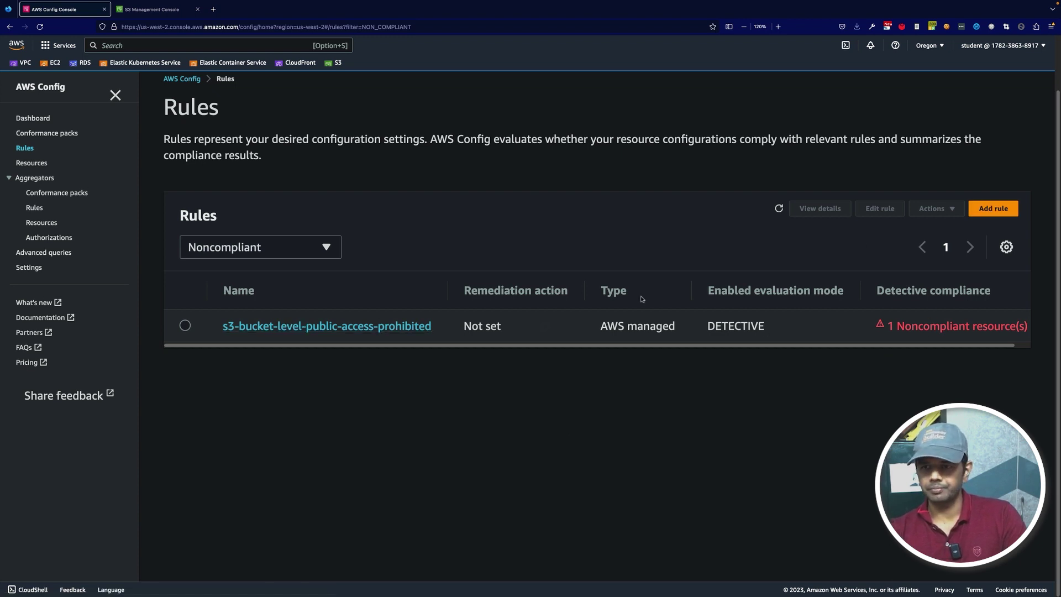
left_click(186, 327)
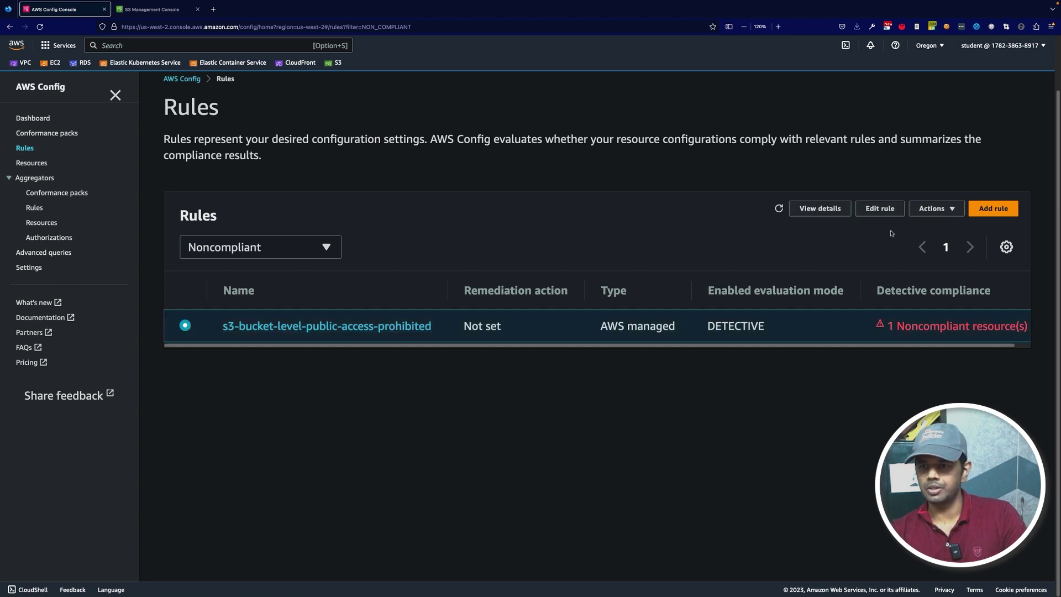
left_click(941, 211)
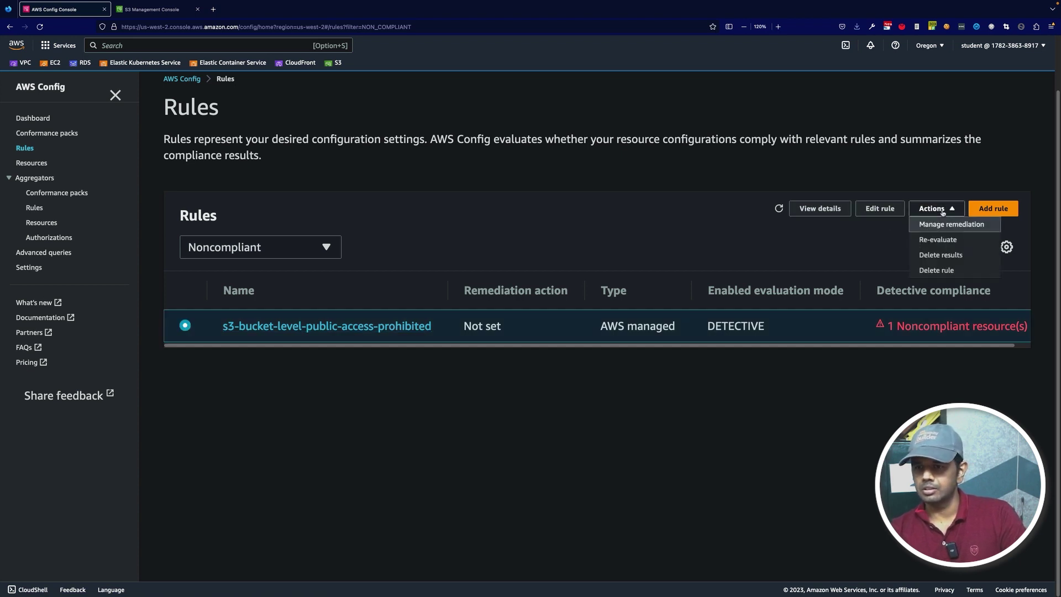
left_click(948, 225)
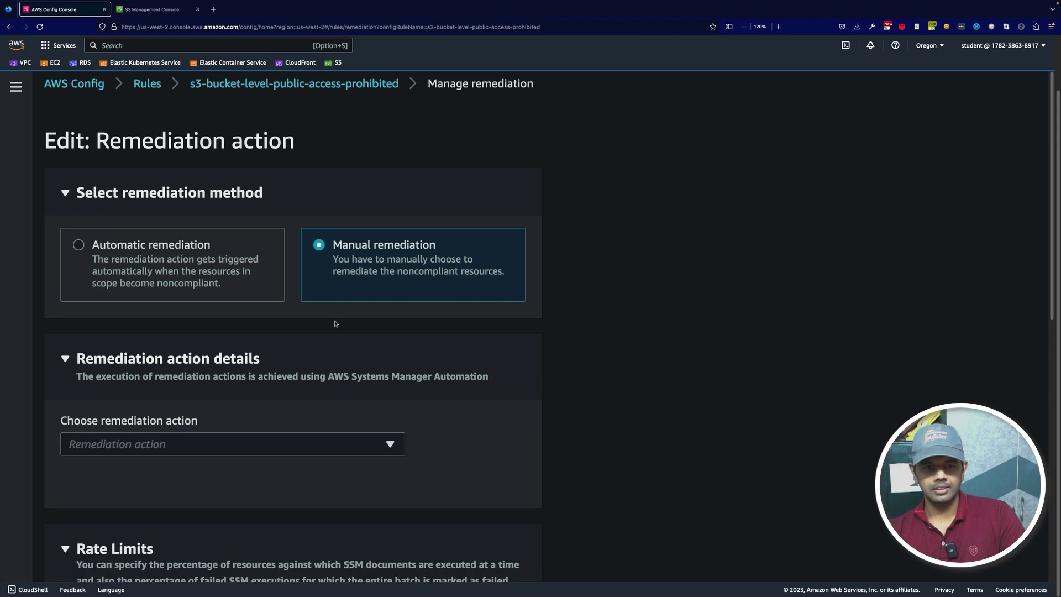
Search the available remediation actions for "s3" and review the rate limits, resource ID parameter and parameters settings.
scroll(290, 397, "down", 3)
left_click(290, 396)
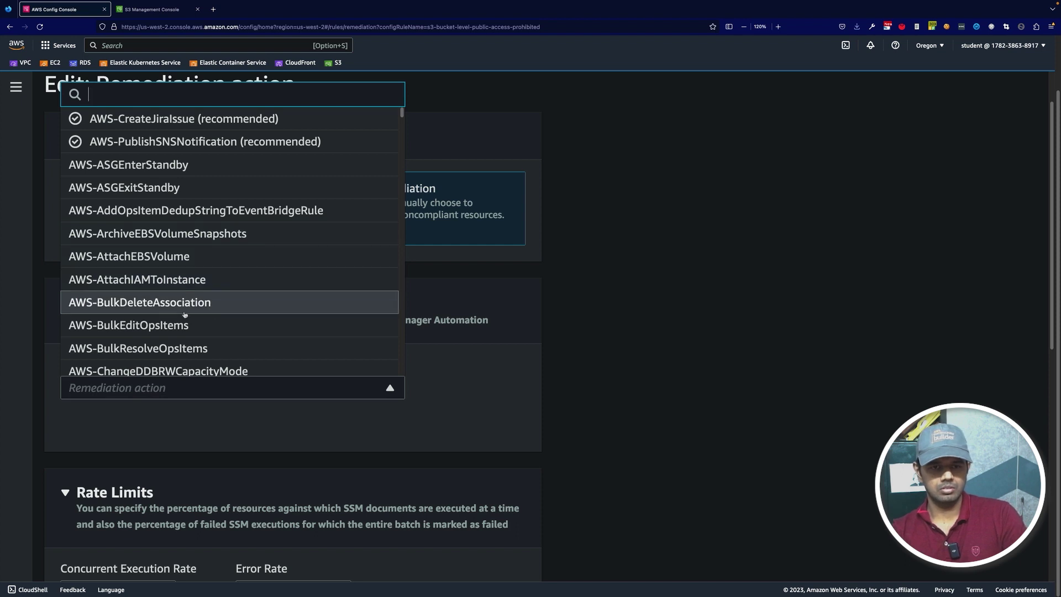
scroll(221, 331, "down", 5)
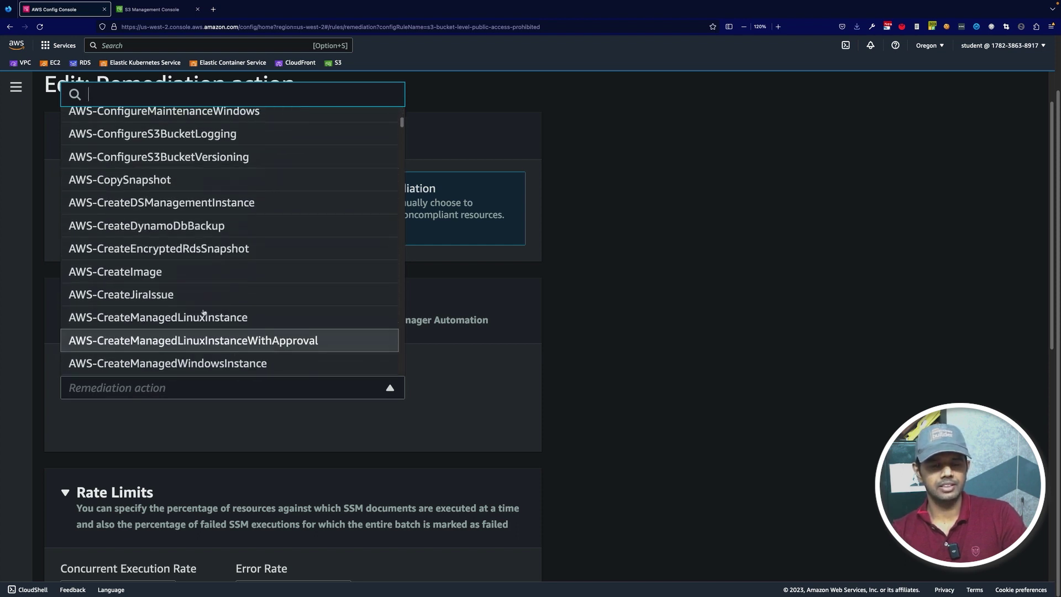
scroll(209, 326, "down", 3)
scroll(210, 326, "down", 1)
type("s3")
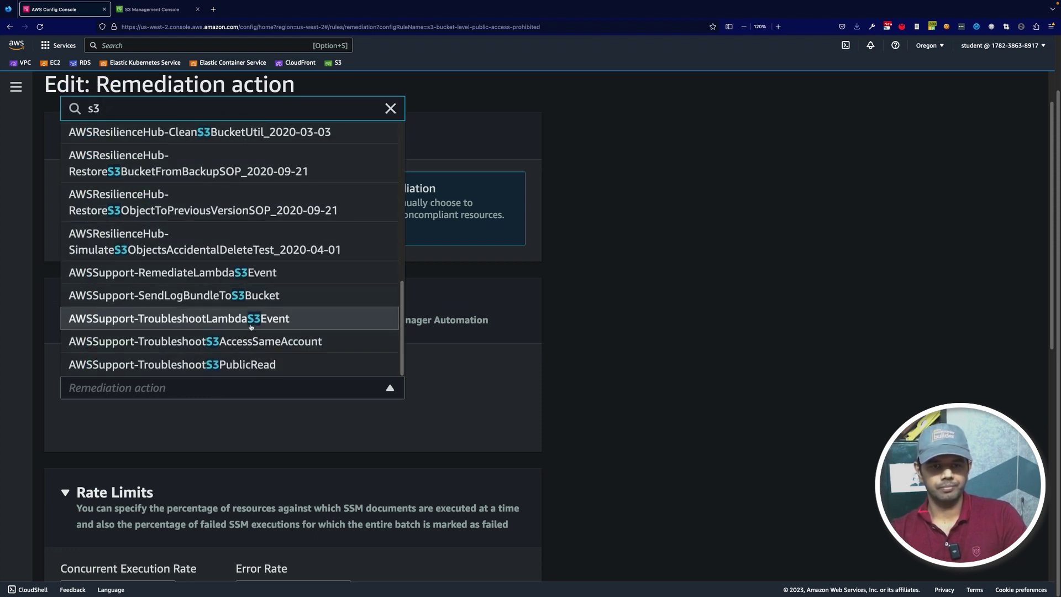
scroll(251, 329, "down", 3)
left_click(282, 318)
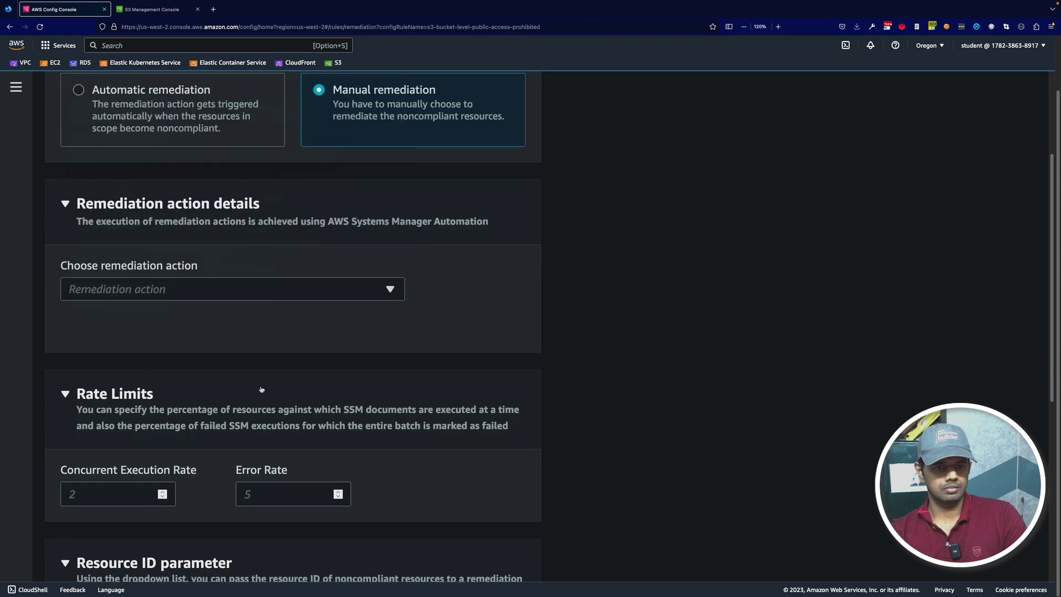
scroll(262, 387, "down", 6)
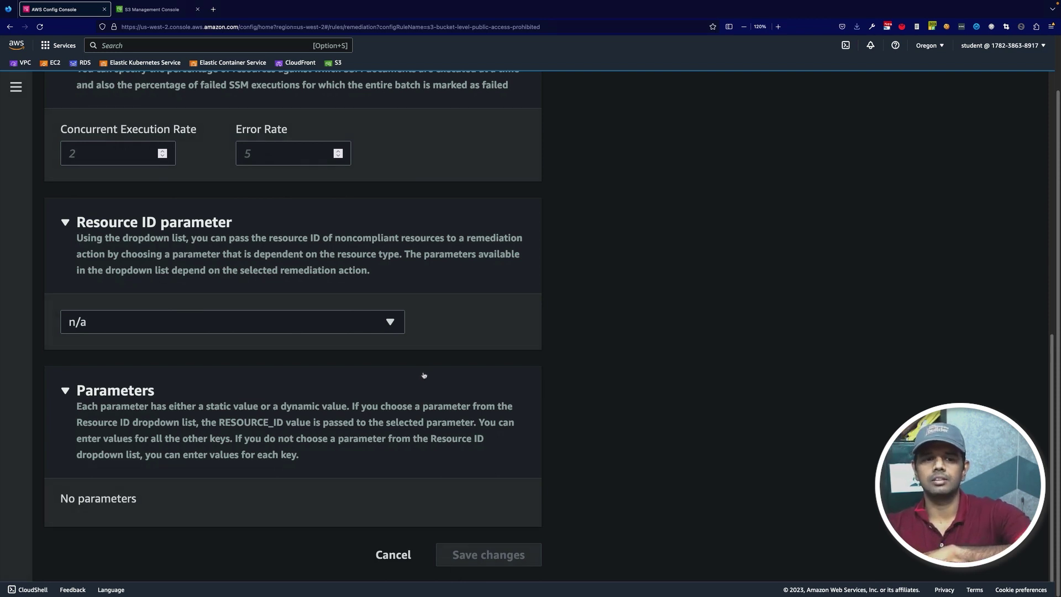
scroll(424, 370, "up", 4)
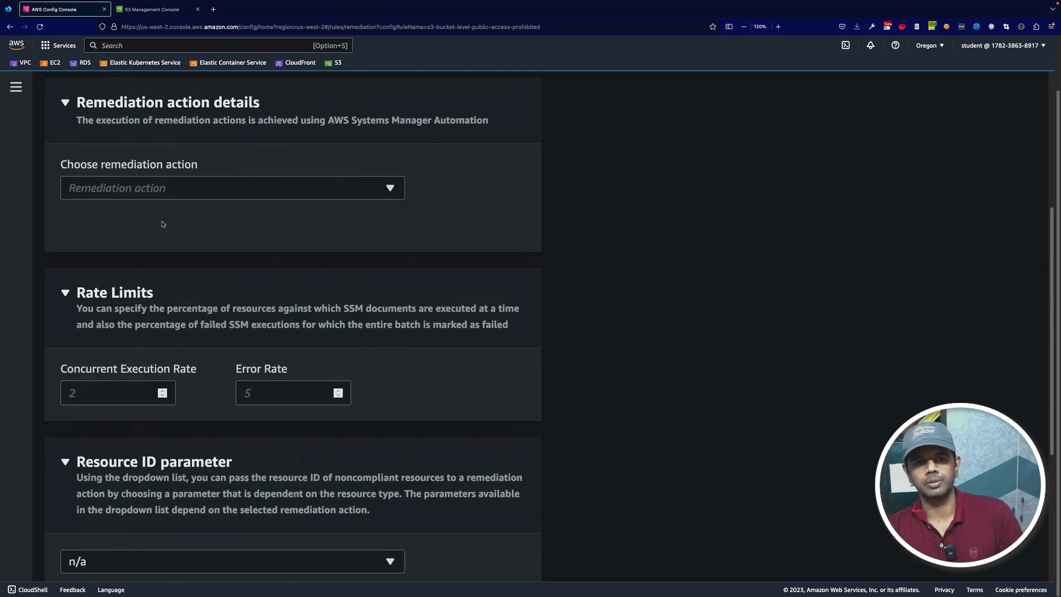
Search the available remediation actions for "ec2".
left_click(156, 192)
type("w")
key("BackSpace")
type("ec2")
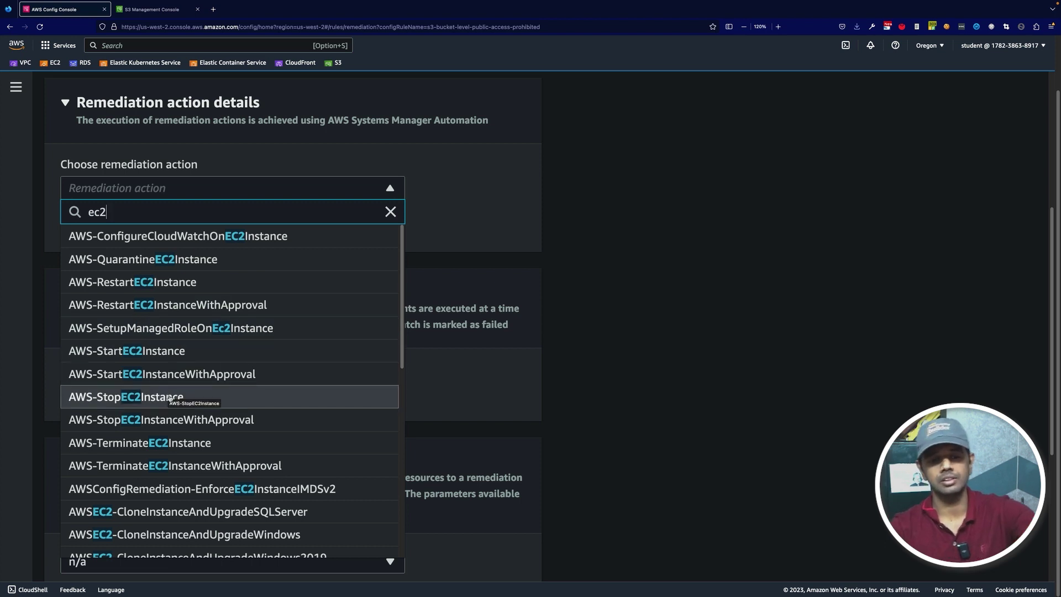
Search the remediation actions for "s3" instead and choose AWS-DisableS3BucketPublicReadWrite.
key("BackSpace")
key("BackSpace")
key("BackSpace")
type("s3")
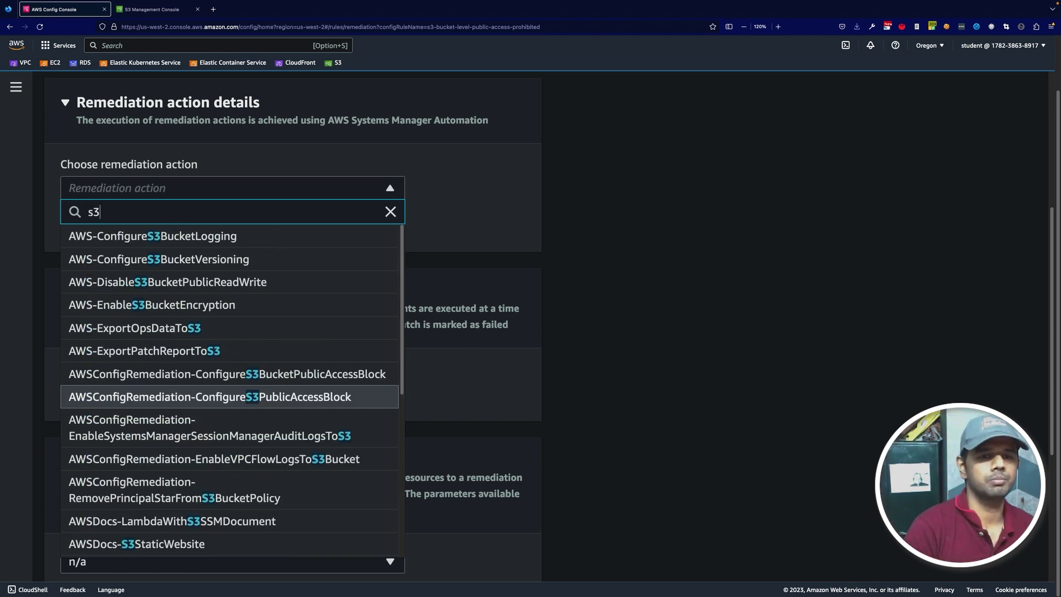
left_click(252, 281)
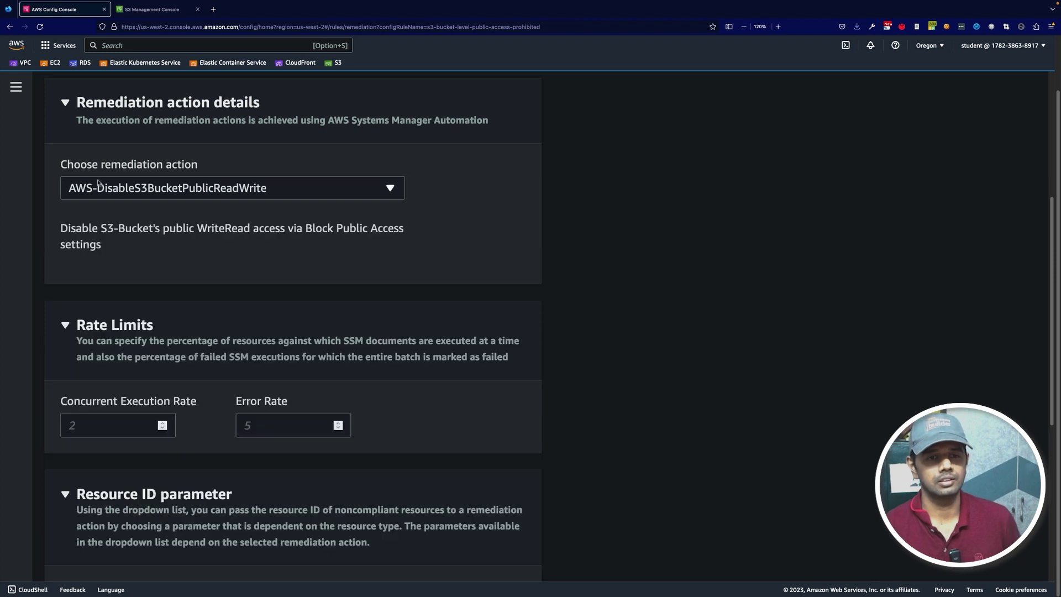
Read the chosen action's description and try to save the remediation with the resource ID parameter left at n/a.
left_click_drag(67, 228, 365, 231)
scroll(312, 270, "down", 5)
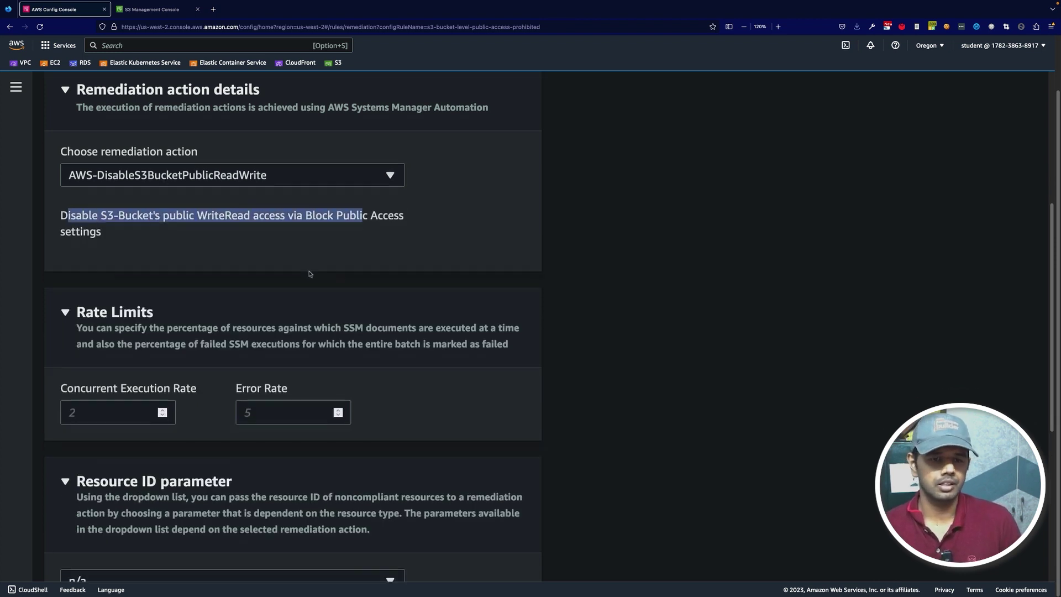
scroll(296, 398, "down", 1)
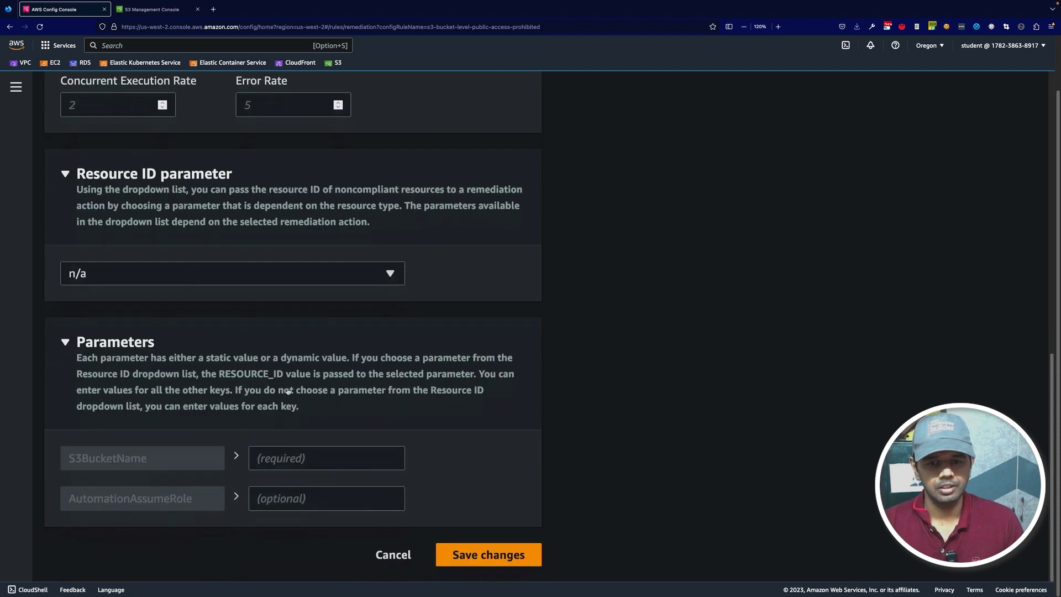
left_click(453, 554)
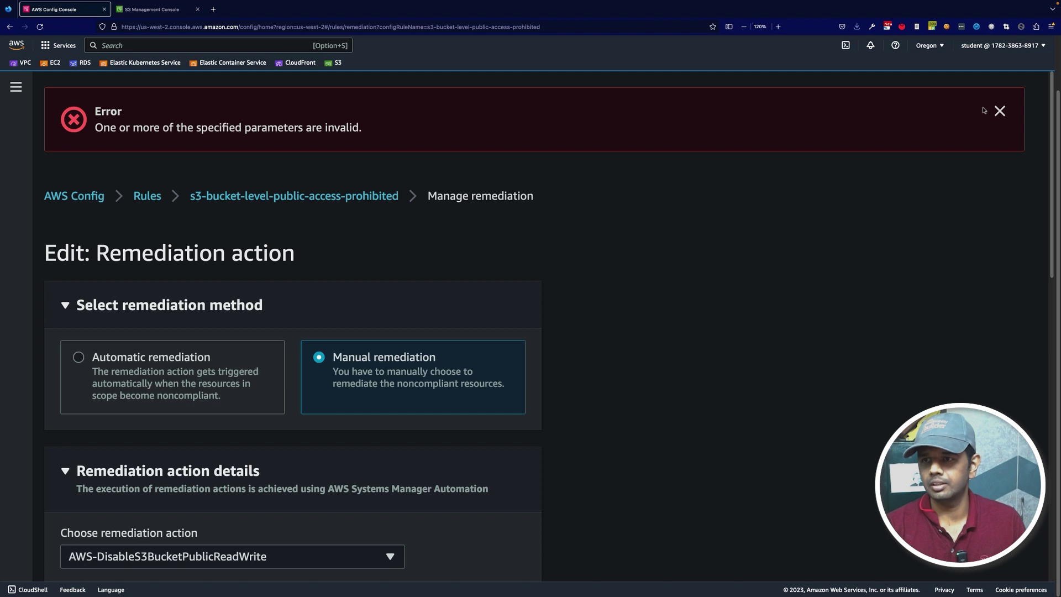
Set the resource ID parameter to S3BucketName and save the manual remediation action.
scroll(657, 306, "down", 3)
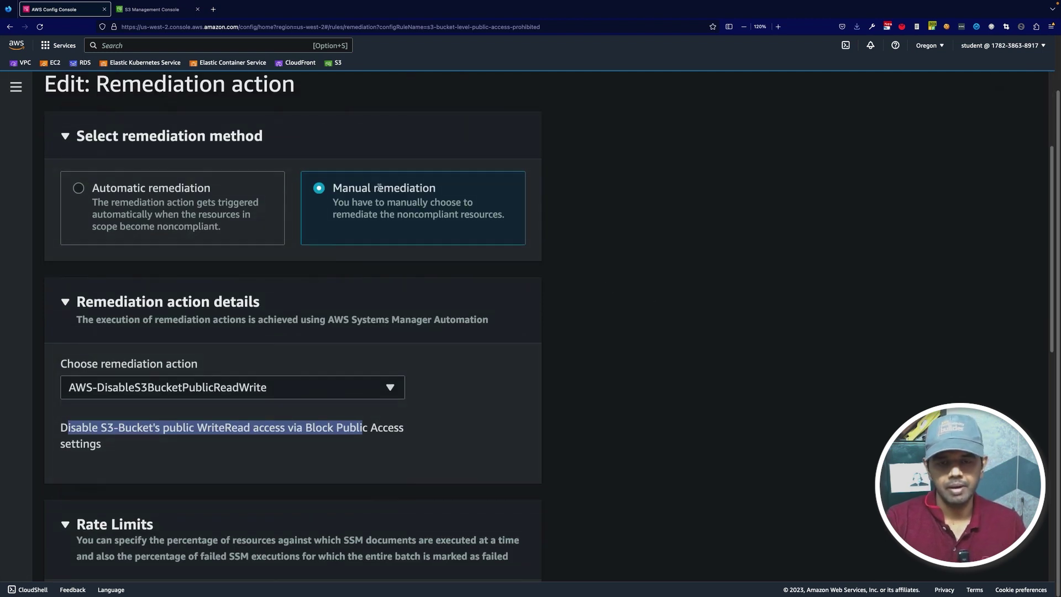
scroll(143, 267, "down", 2)
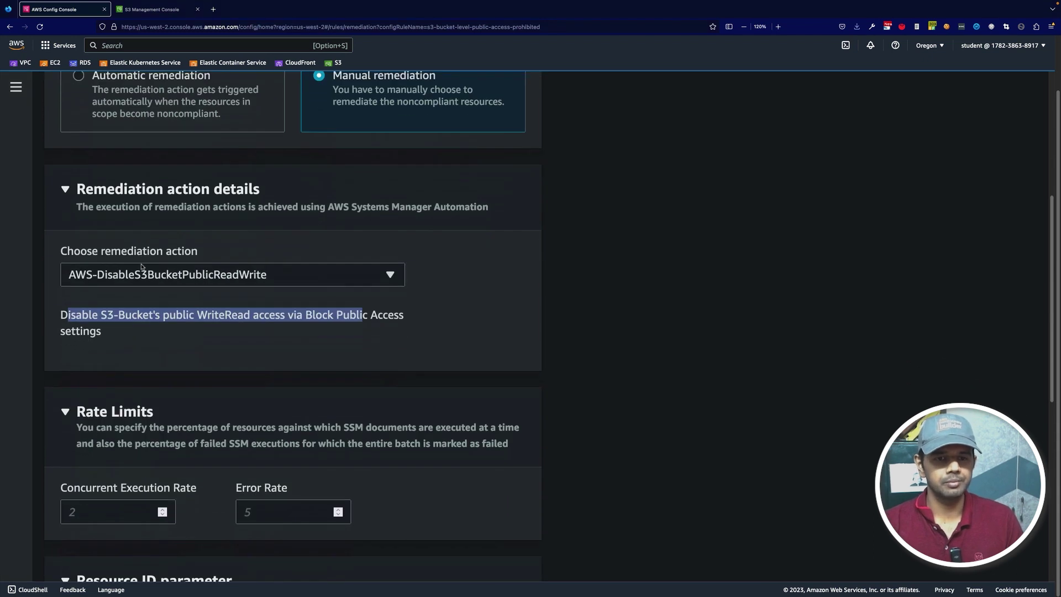
scroll(684, 355, "down", 4)
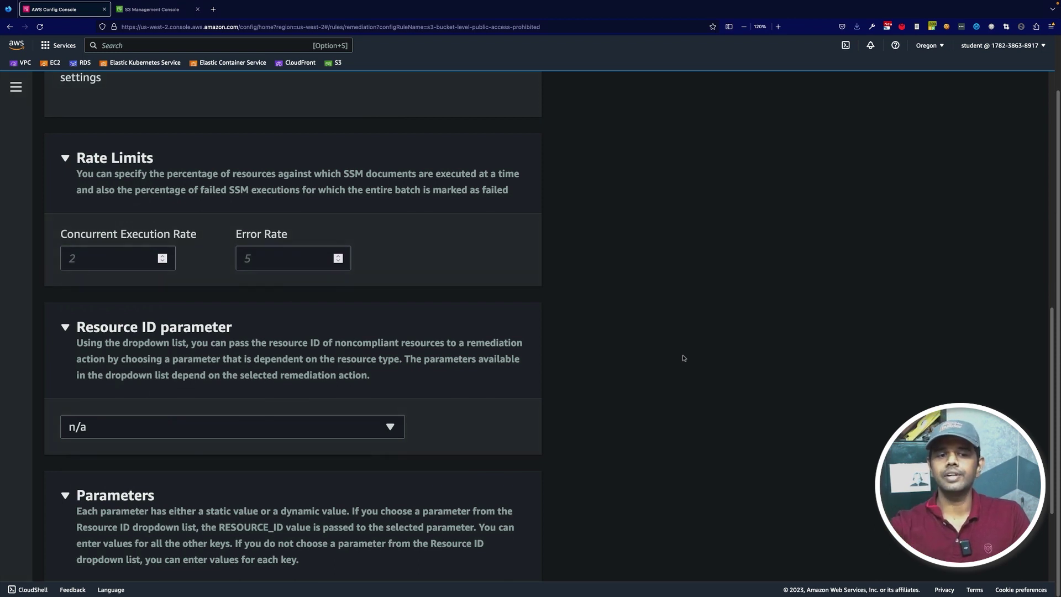
left_click(319, 427)
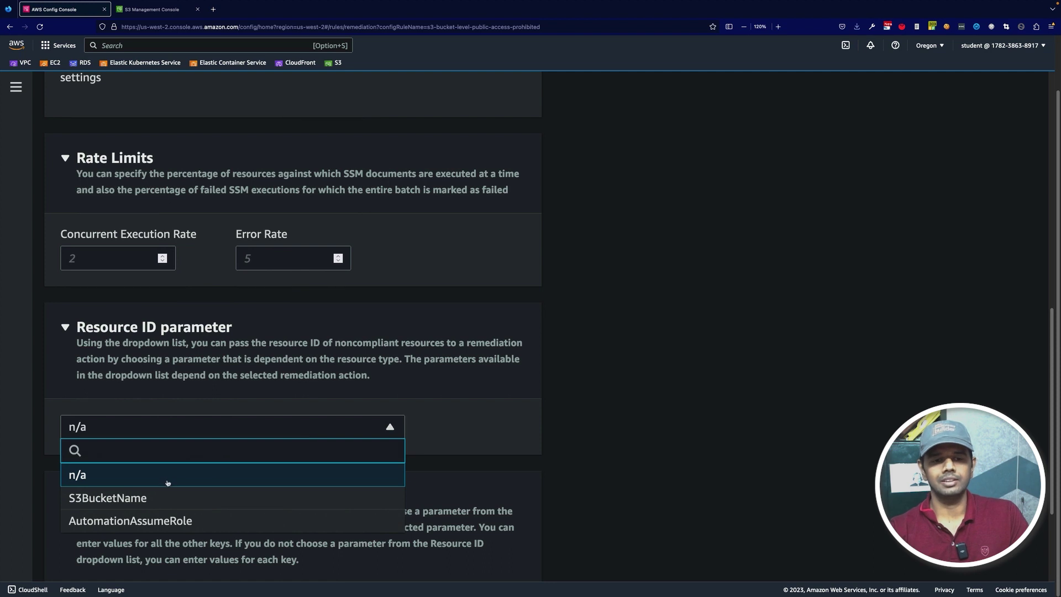
left_click(166, 504)
scroll(383, 501, "down", 3)
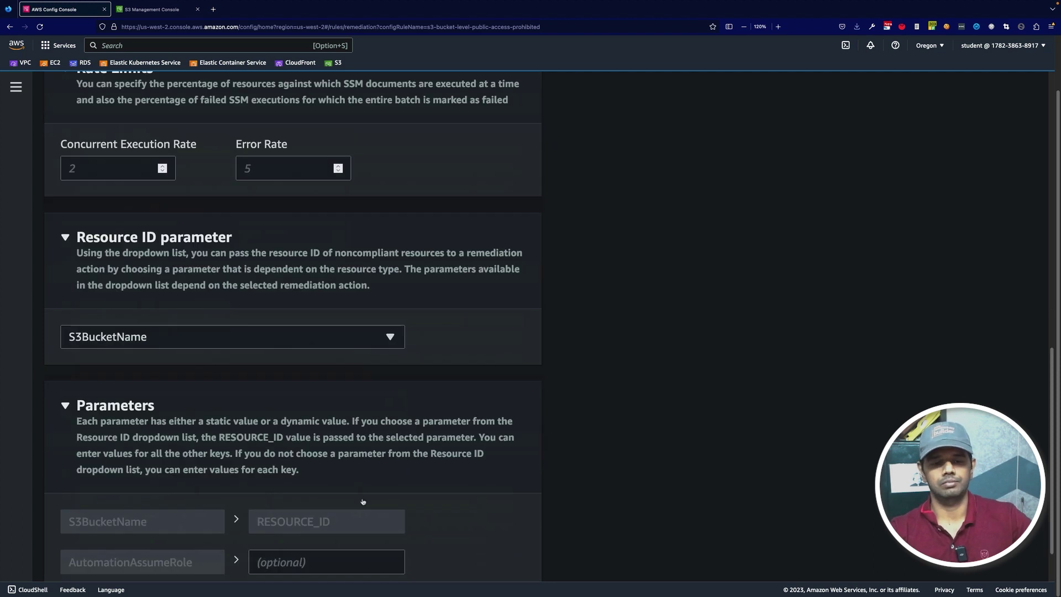
left_click(492, 554)
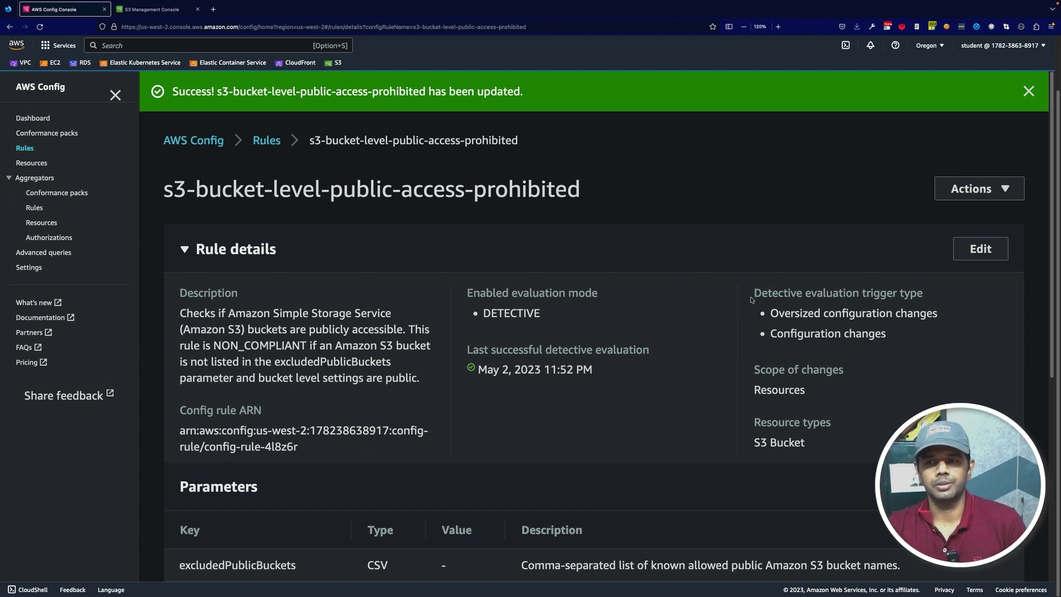
Re-evaluate the s3-bucket-level-public-access-prohibited rule and dismiss both notification banners.
left_click(1002, 190)
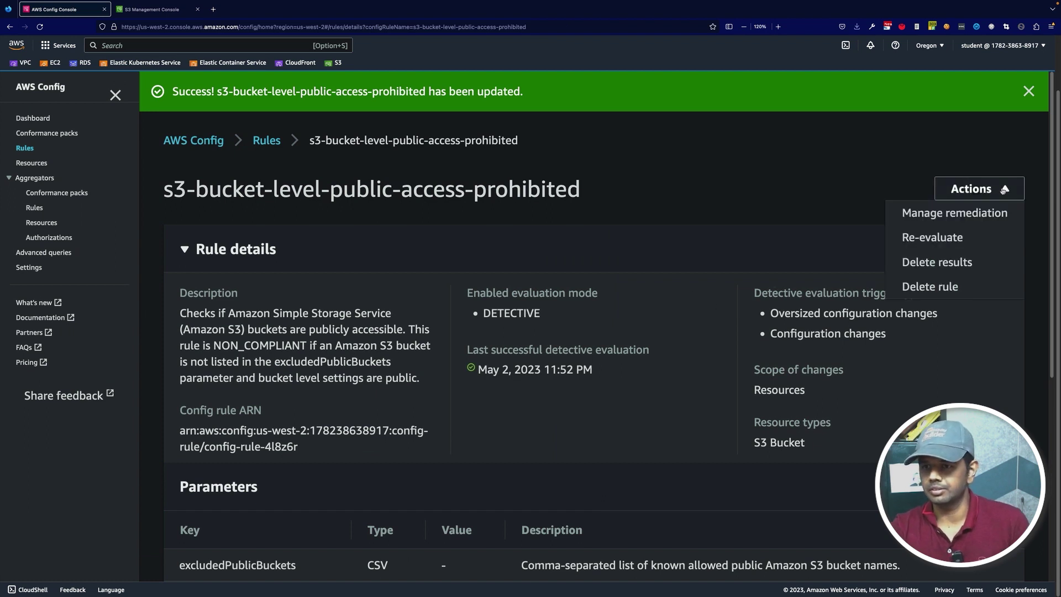
left_click(966, 238)
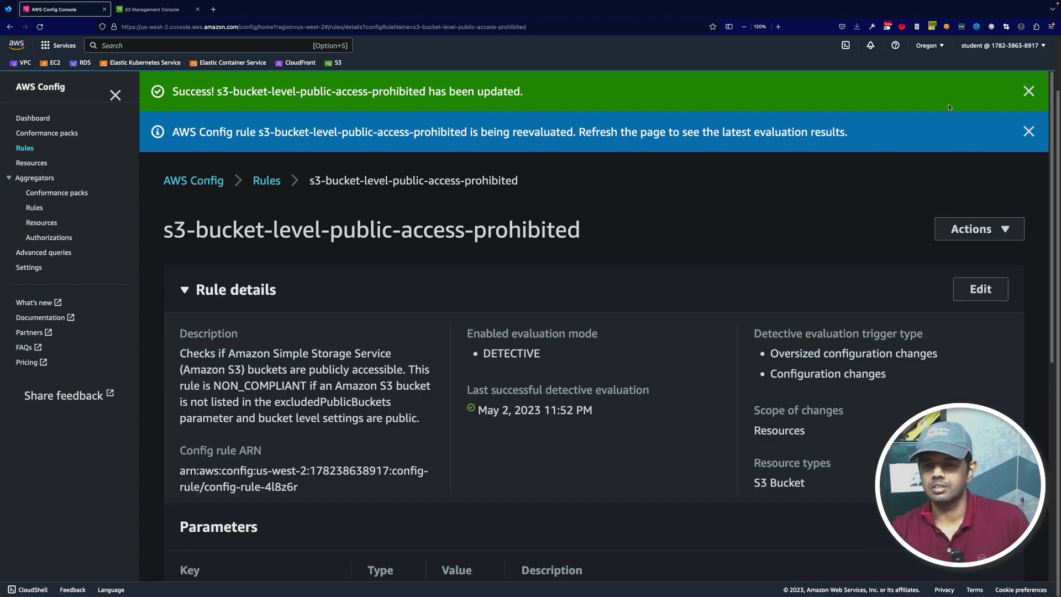
left_click(1028, 131)
left_click(1027, 91)
Show all resources in the rule's scope instead of only the noncompliant ones.
scroll(704, 333, "down", 5)
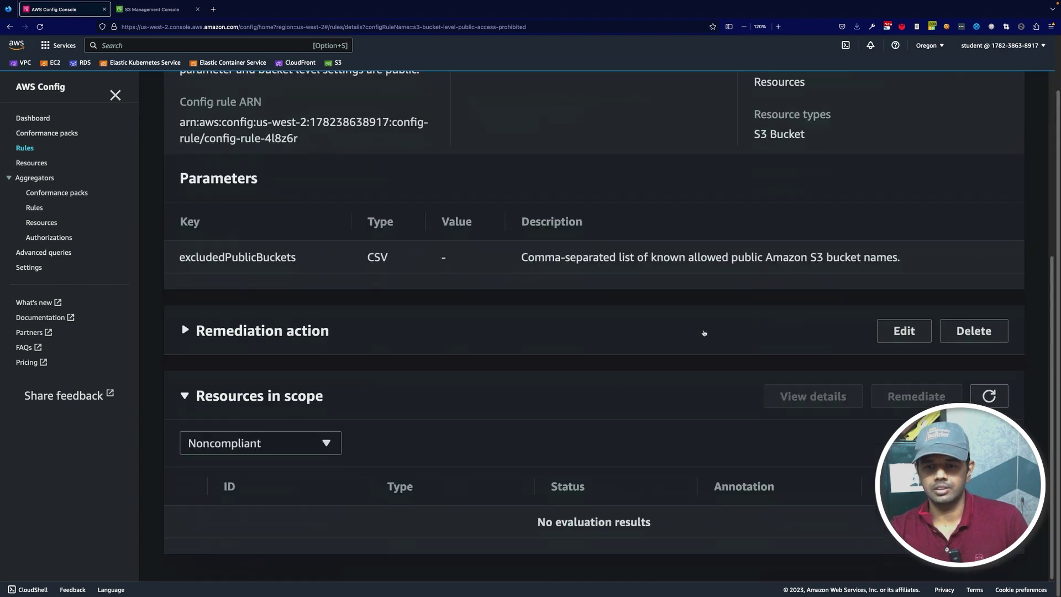
left_click(315, 439)
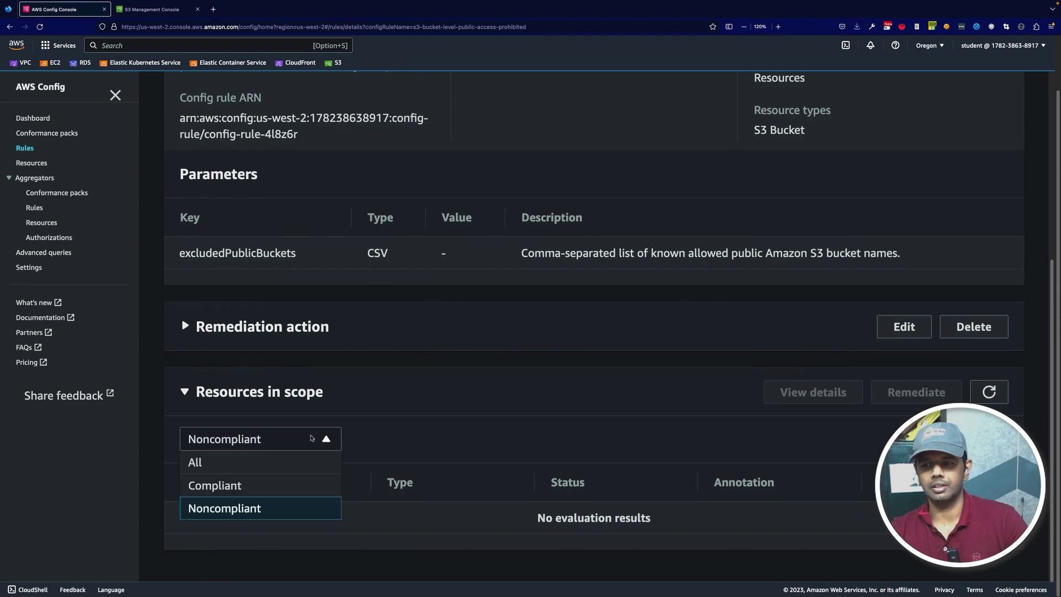
left_click(264, 465)
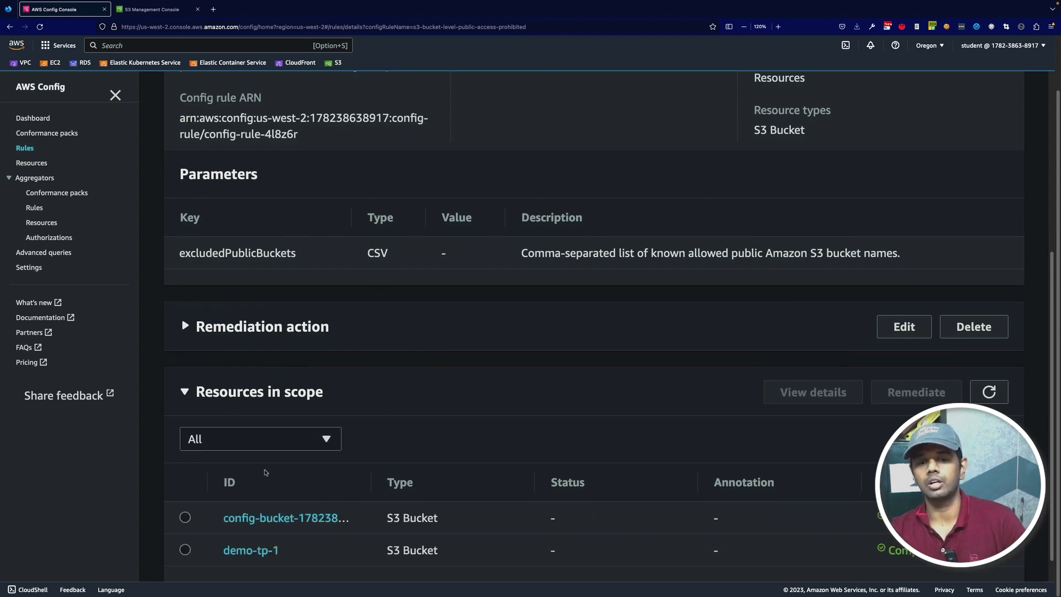